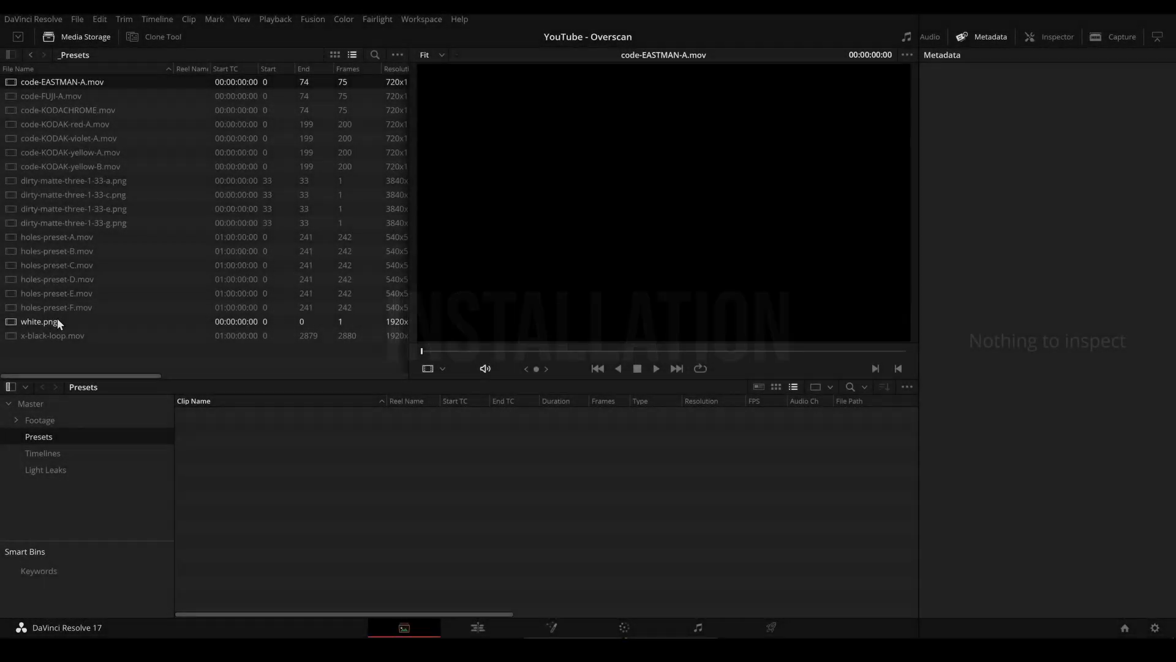
Step: Add all preset files except x-black-loop.mov to the Presets bin as mattes, and add x-black-loop.mov to the media pool as a regular clip
right_click(87, 81)
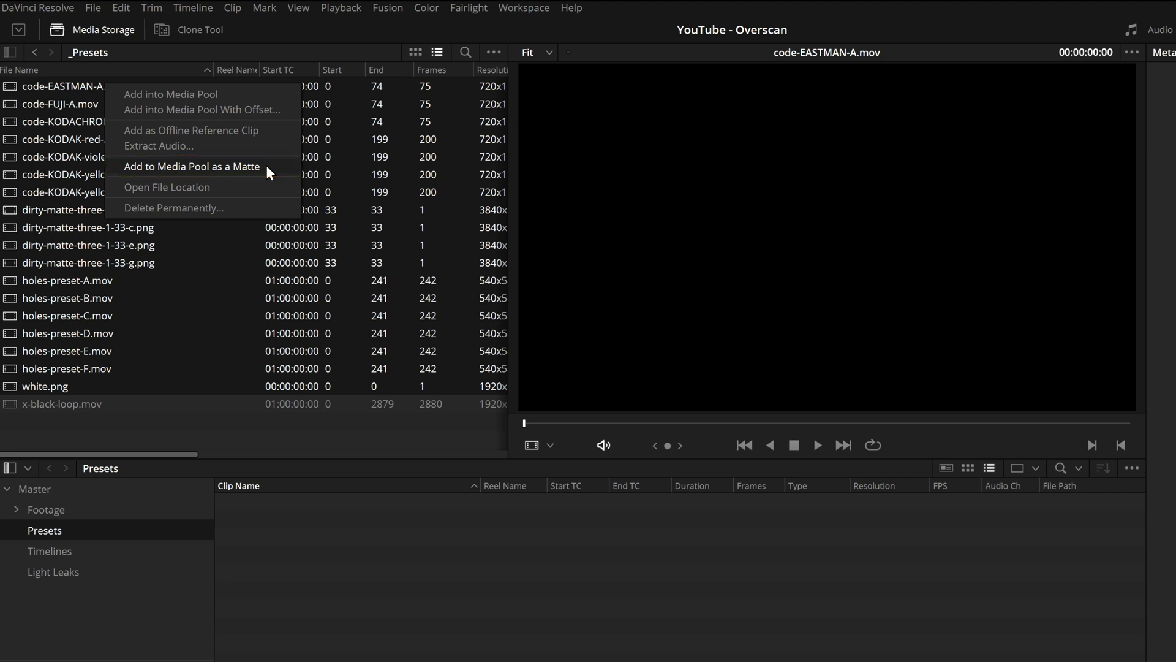
left_click(267, 168)
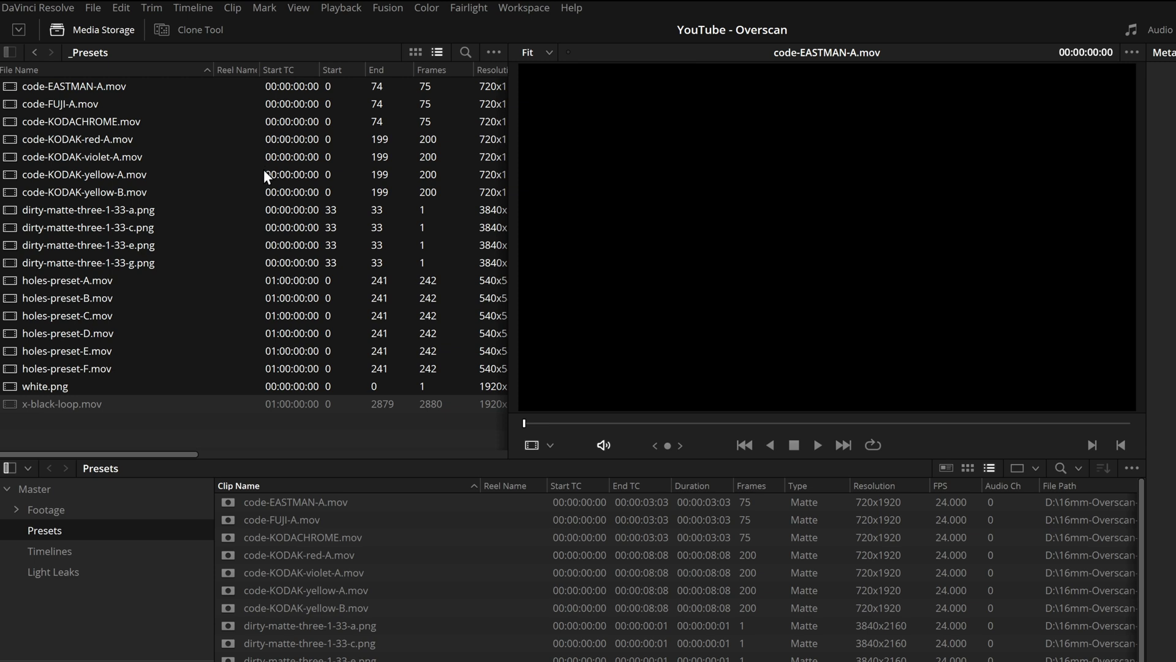
left_click(104, 405)
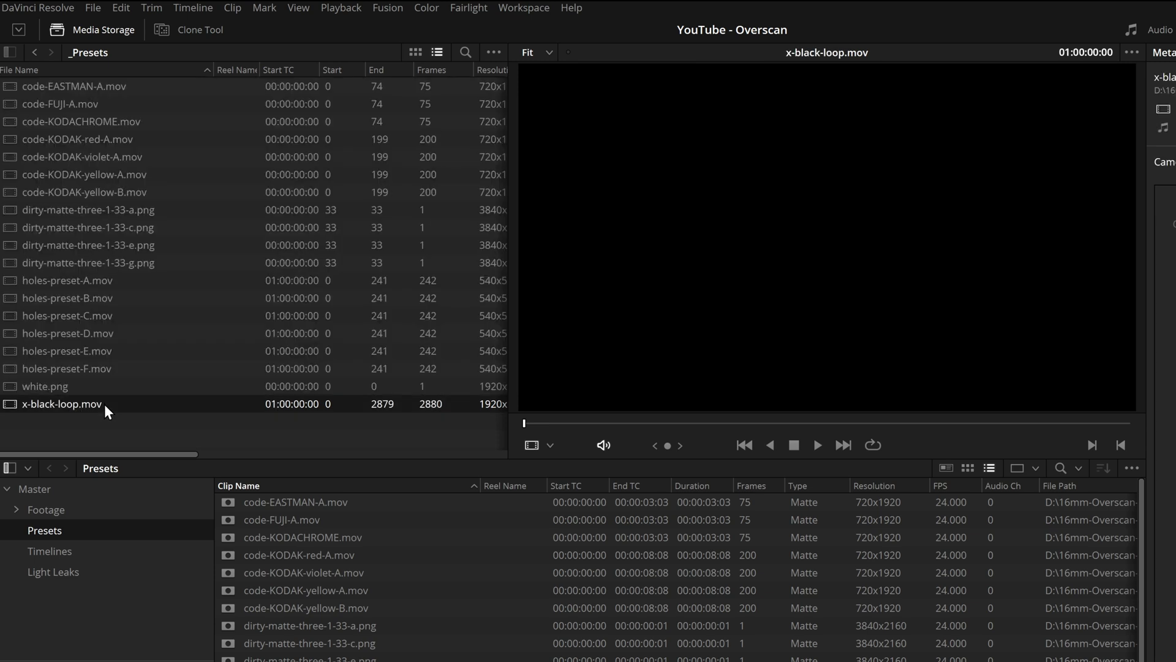
right_click(104, 403)
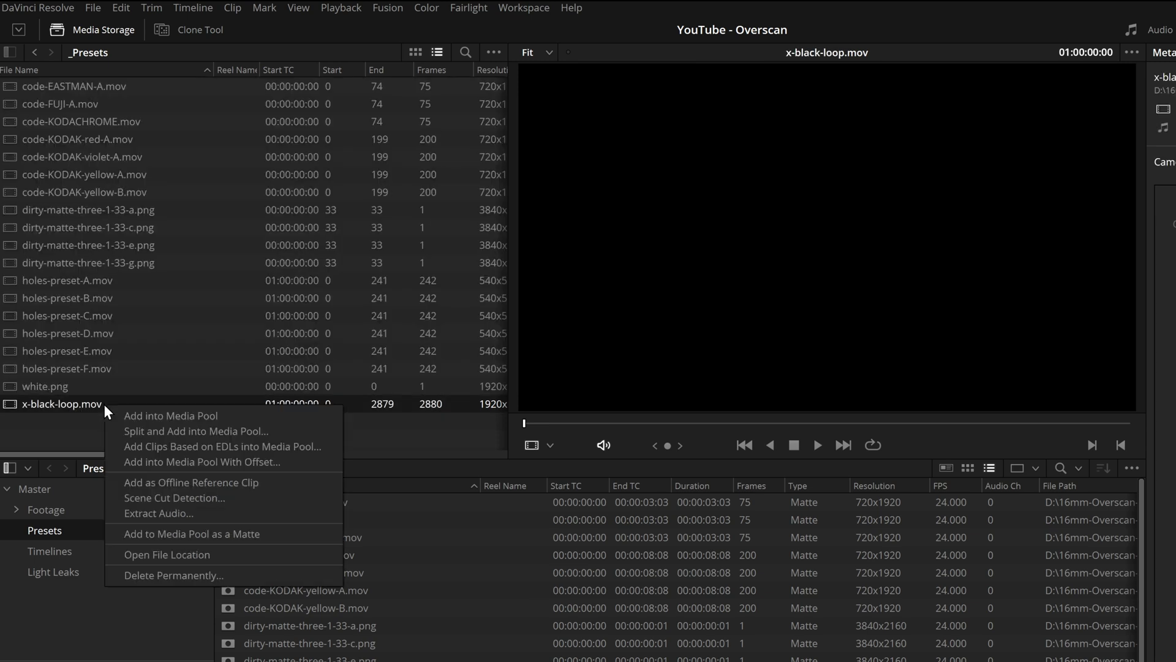
left_click(226, 414)
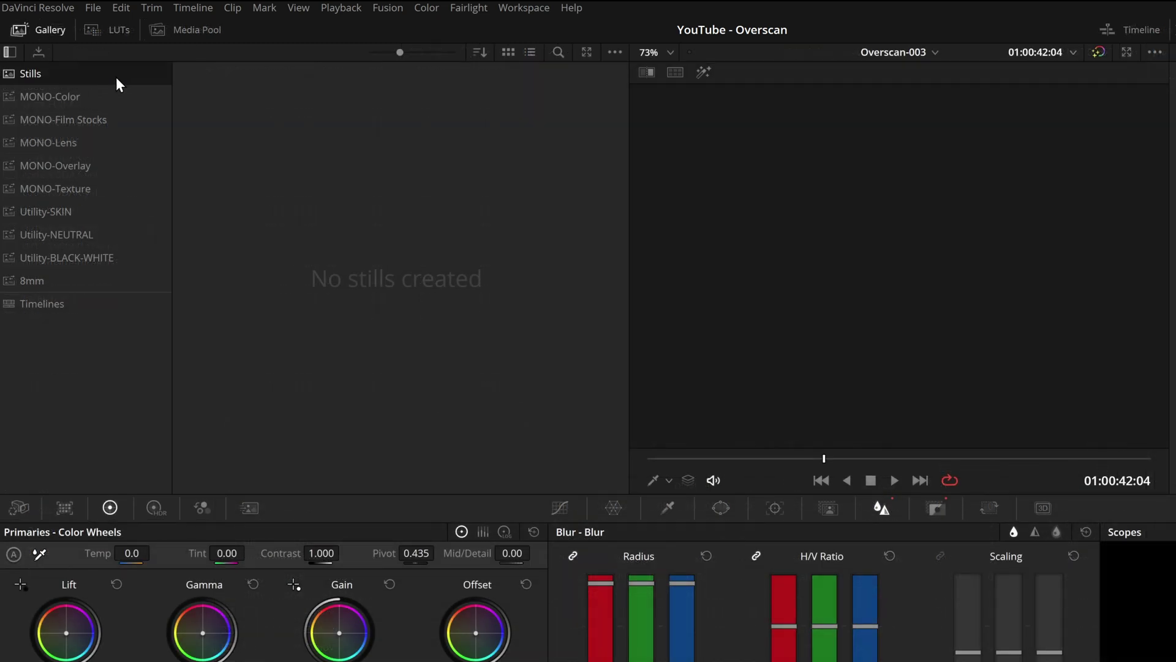
Step: Create a PowerGrade album in the Gallery and name it OVERSCAN
right_click(116, 76)
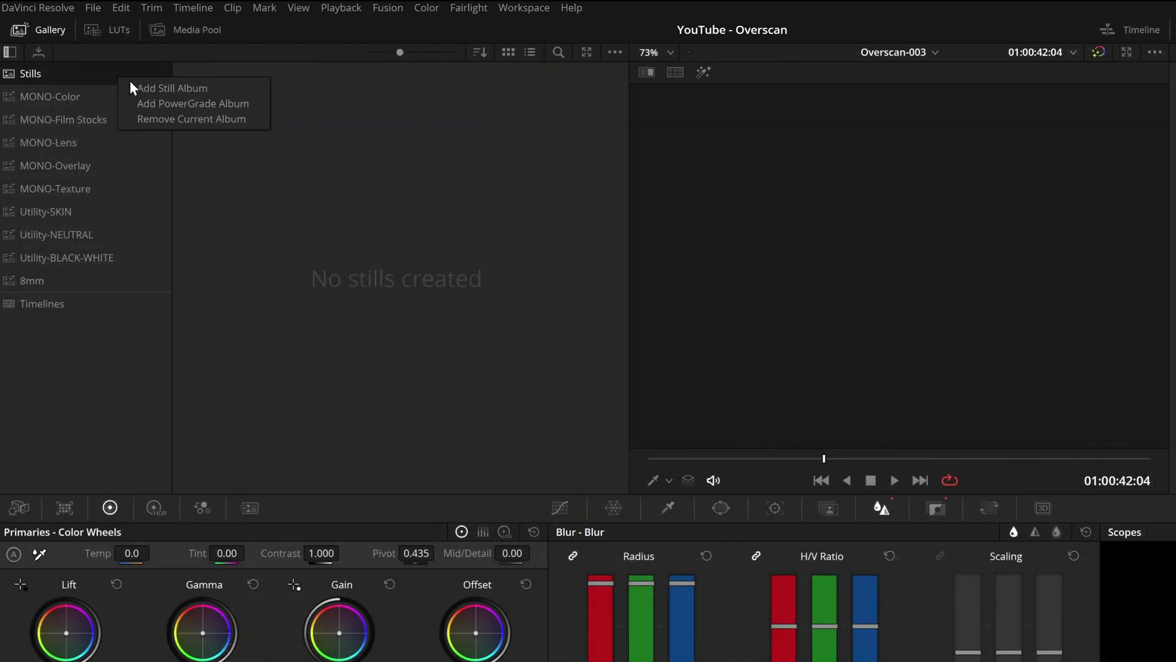
left_click(171, 99)
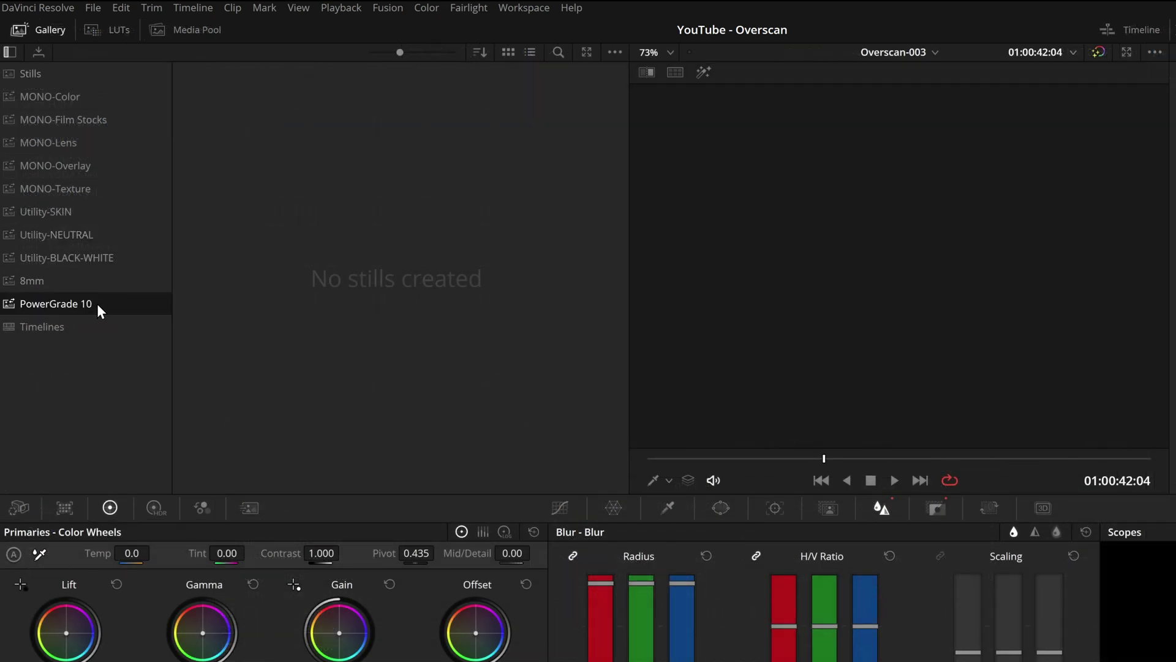
double_click(97, 303)
type("OVERSCAN")
key("Return")
Step: Import all DRX files, from OVERSCAN-collage-video.drx to TEXTURE-soften.drx, from the _PowerGrades folder into the OVERSCAN album
key("alt+Tab")
double_click(770, 242)
left_click(824, 245)
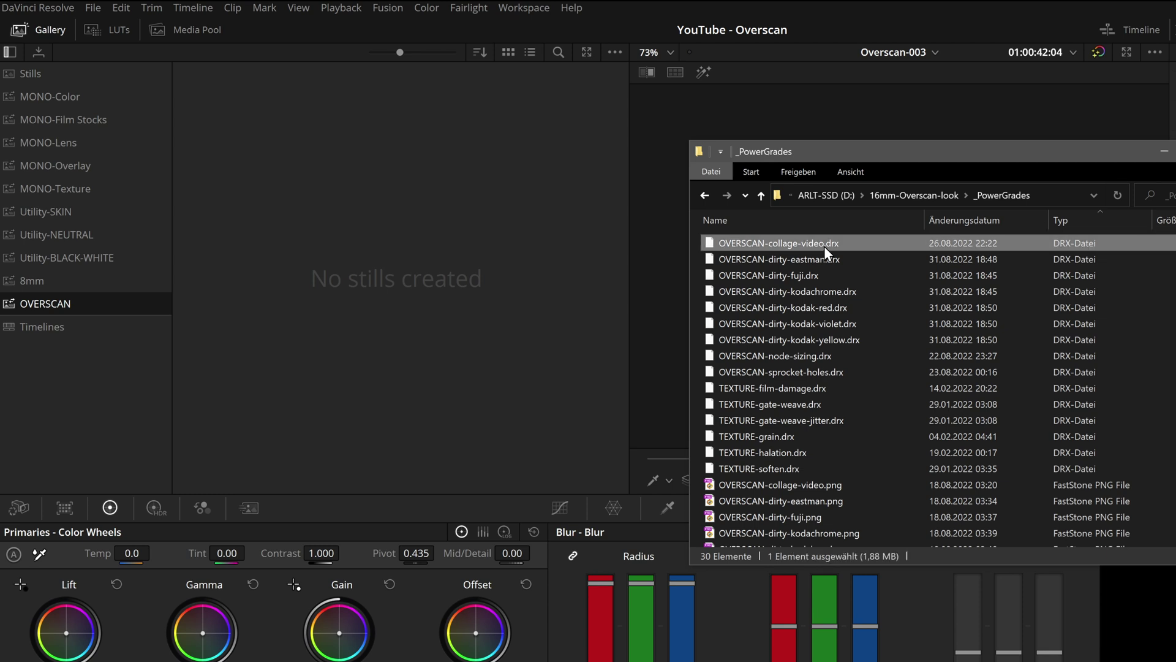
left_click(813, 465, "shift")
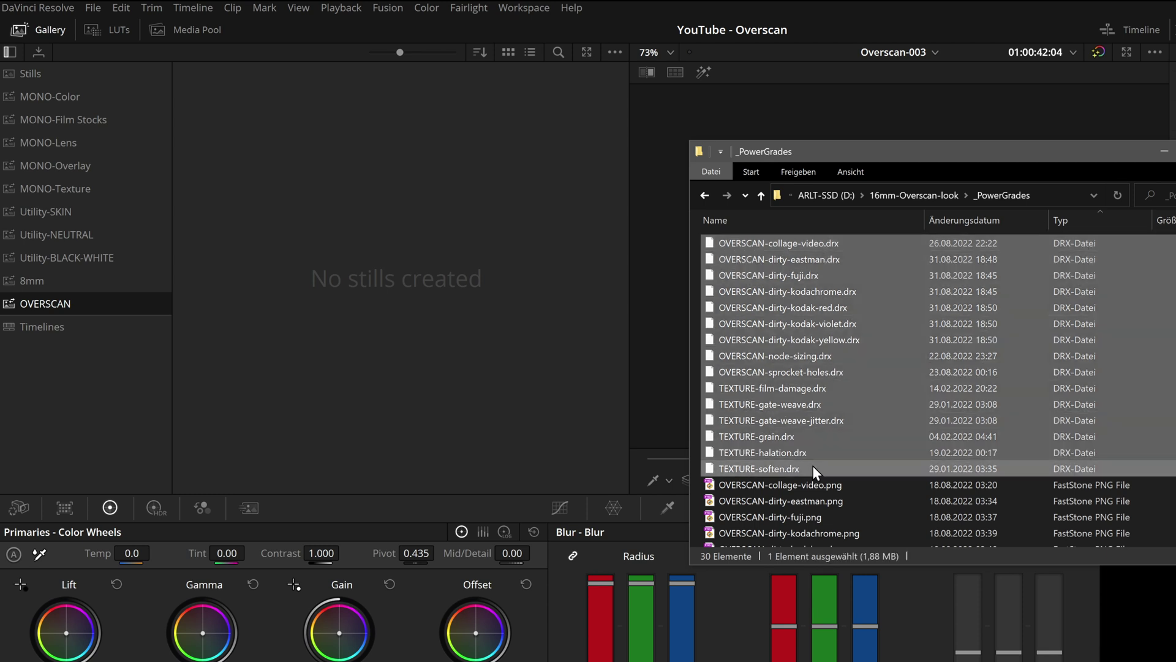
left_click_drag(781, 243, 535, 252)
left_click(616, 270)
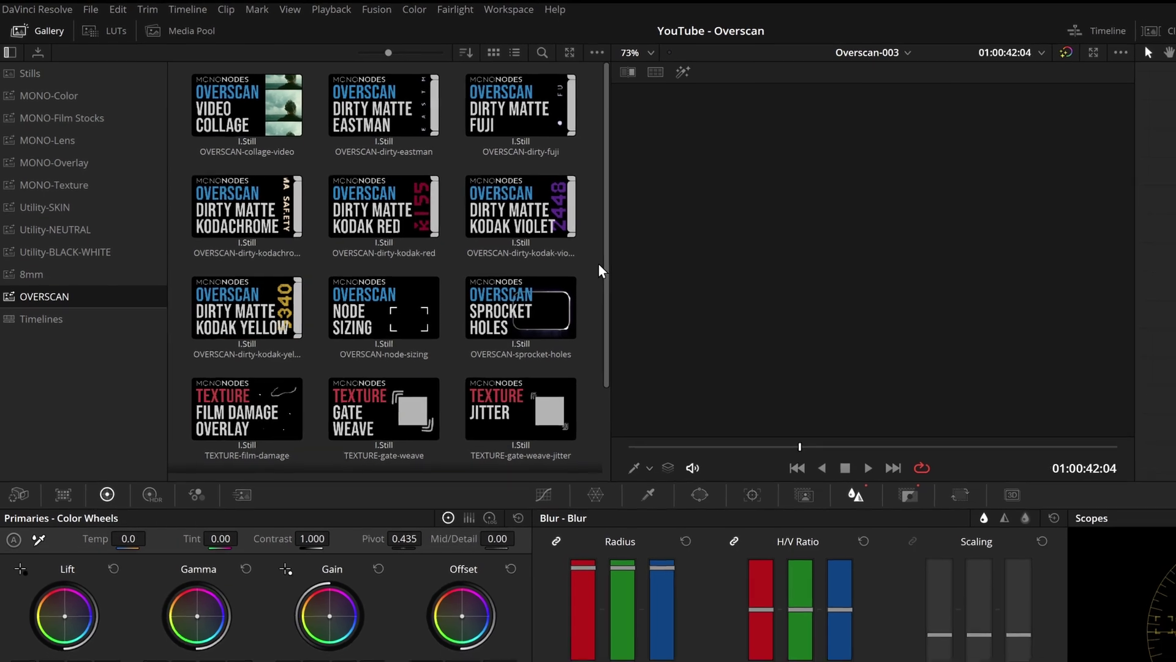
left_click_drag(623, 273, 623, 362)
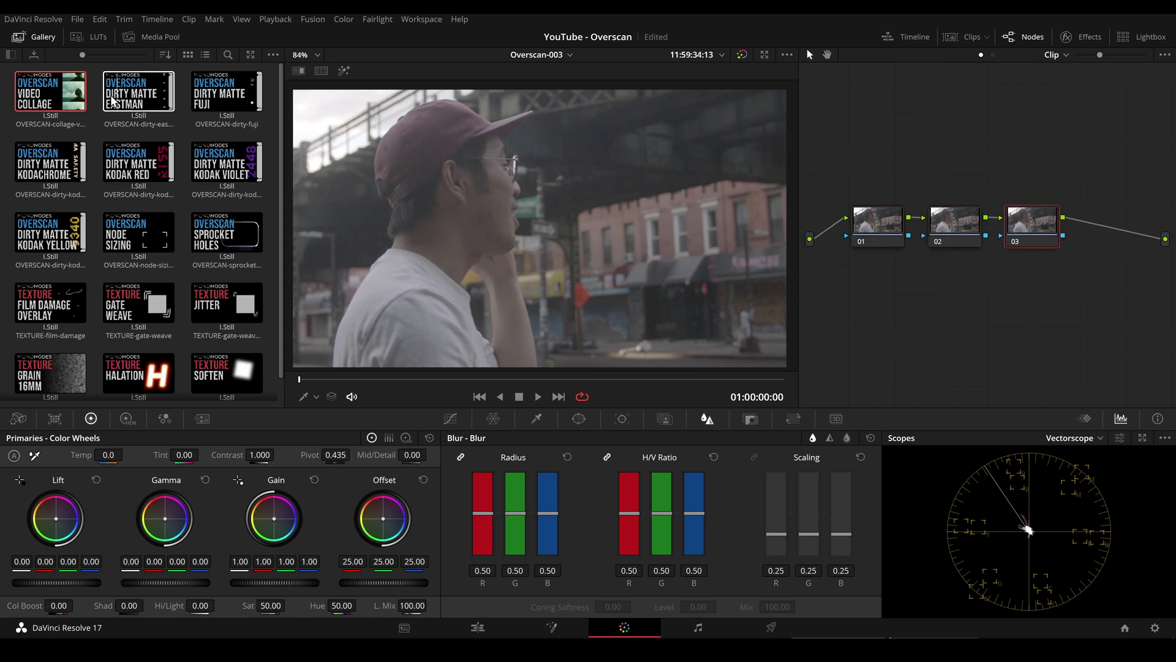
Step: Apply the OVERSCAN-collage-video PowerGrade to node 01 and the Dirty Matte Kodak Yellow PowerGrade to node 02, and play the clip
left_click_drag(50, 92, 877, 220)
left_click(54, 231)
left_click_drag(53, 231, 959, 230)
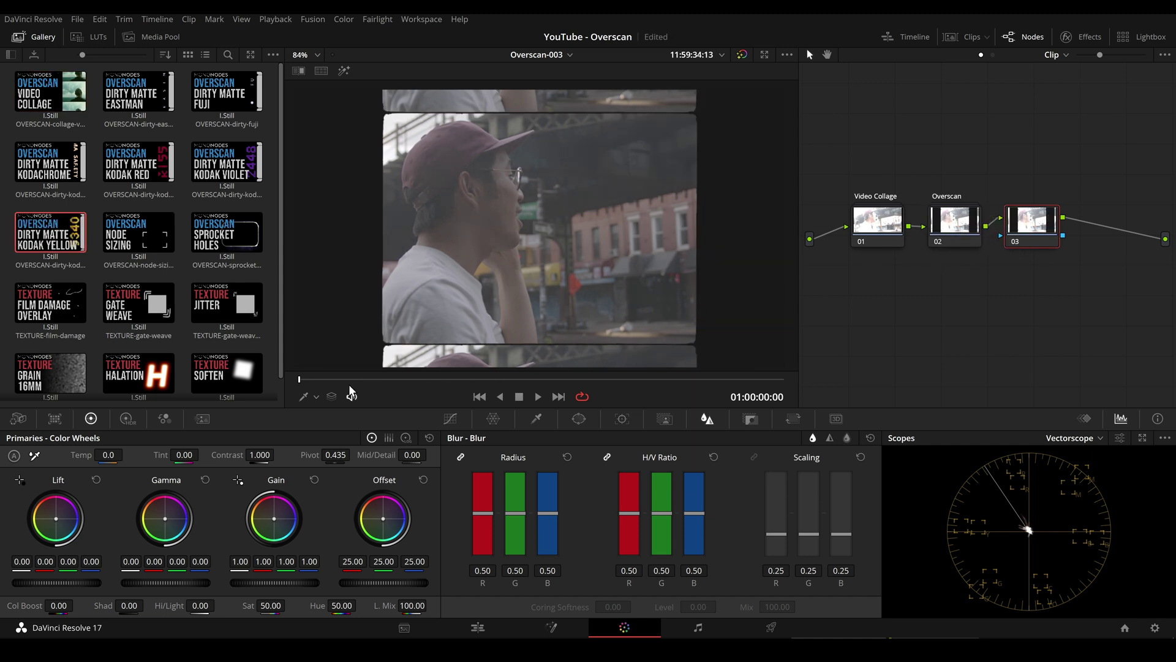
key("space")
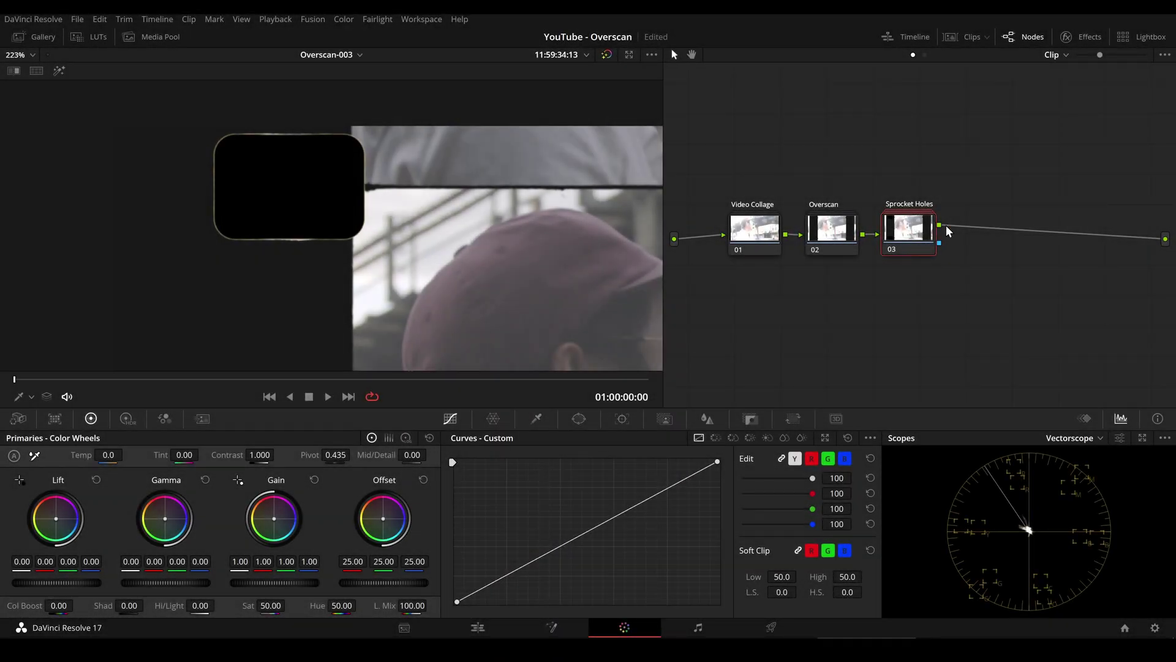
Step: Open the Sprocket Holes compound node and toggle the ON-OFF node 09 of Sprocket 1
right_click(929, 232)
left_click(970, 256)
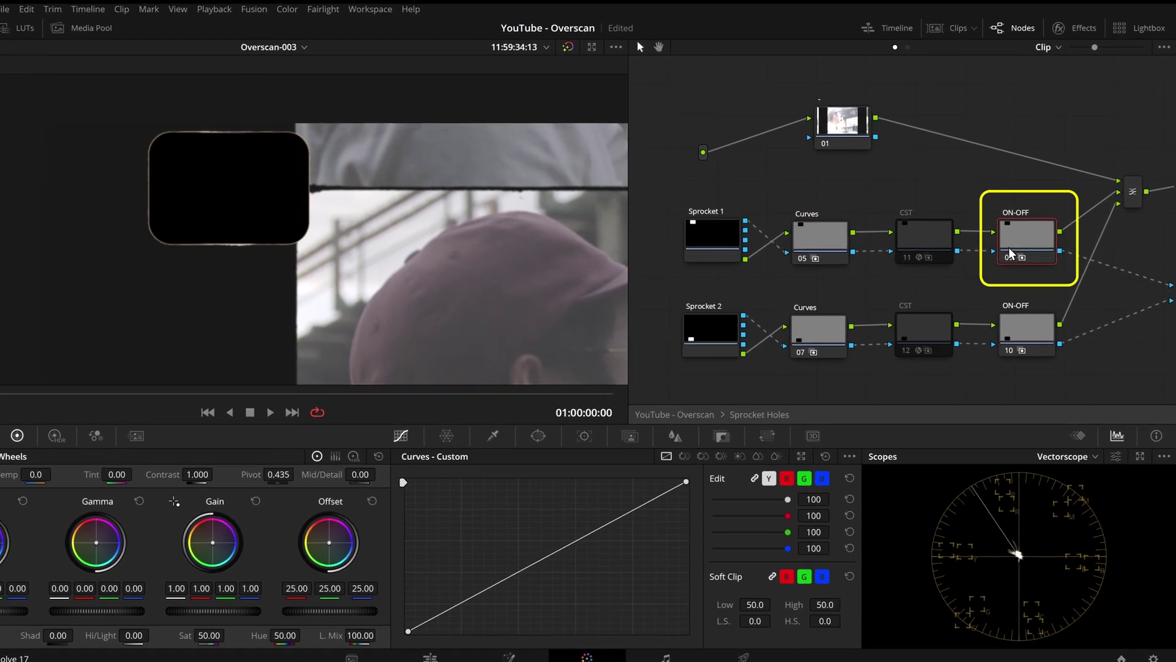
left_click(1020, 249)
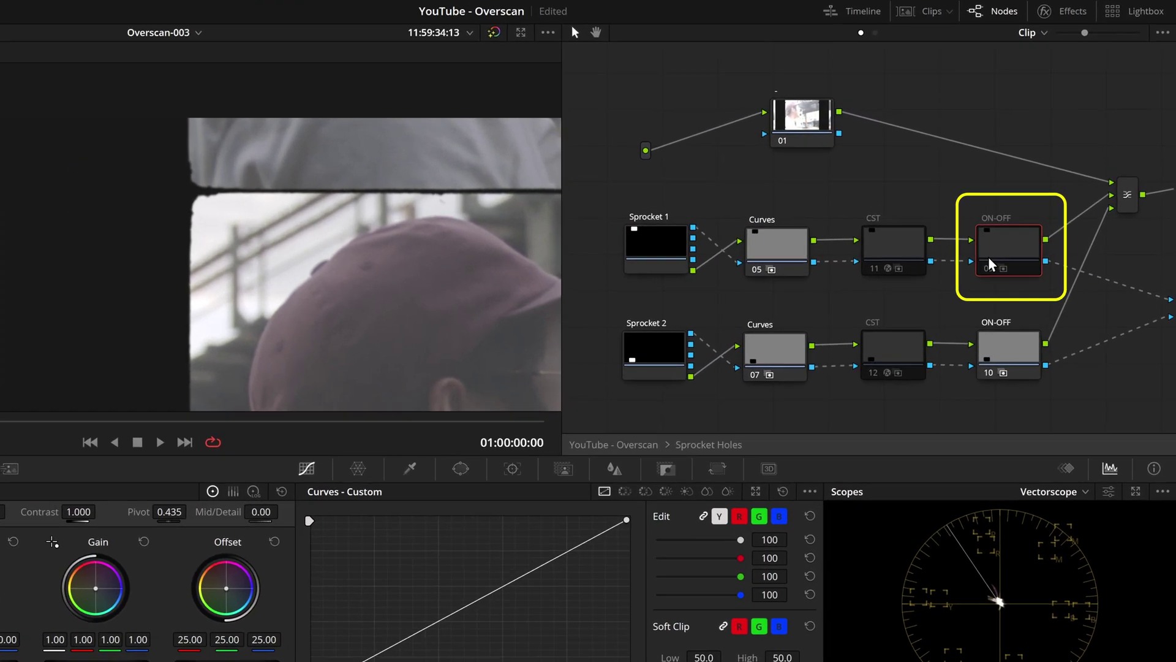
key("ctrl+d")
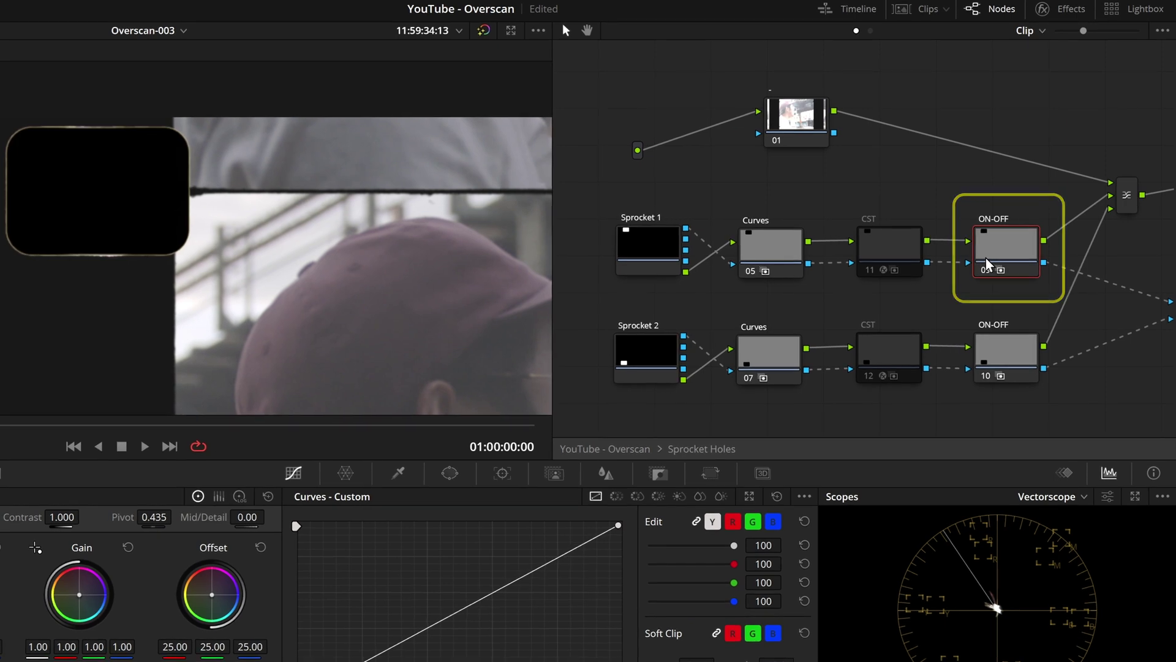
Step: Switch the Sprocket 1 matte to the timeline matte holes-preset-B.mov
left_click(776, 250)
left_click(649, 266)
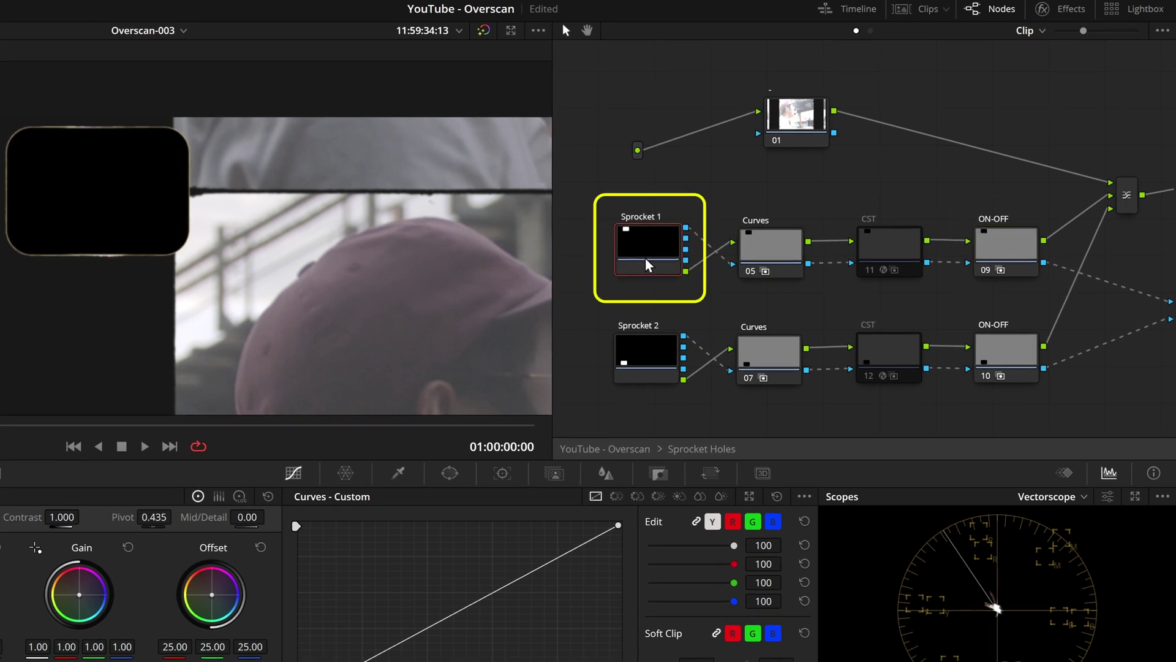
right_click(648, 264)
mouse_move(718, 392)
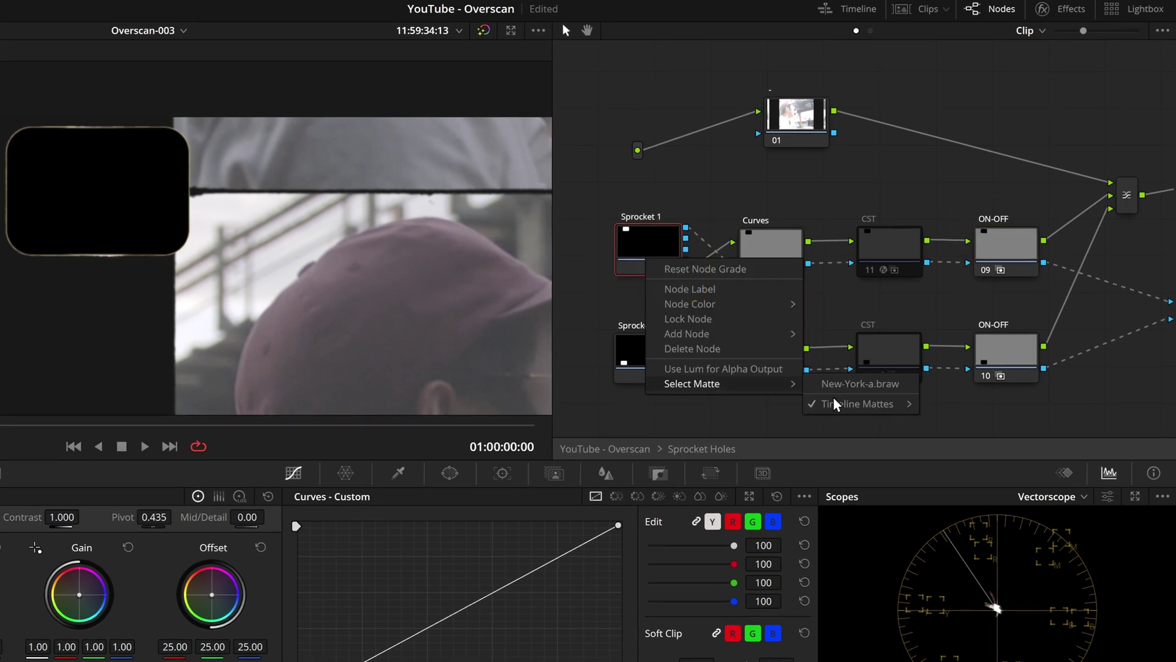
mouse_move(839, 409)
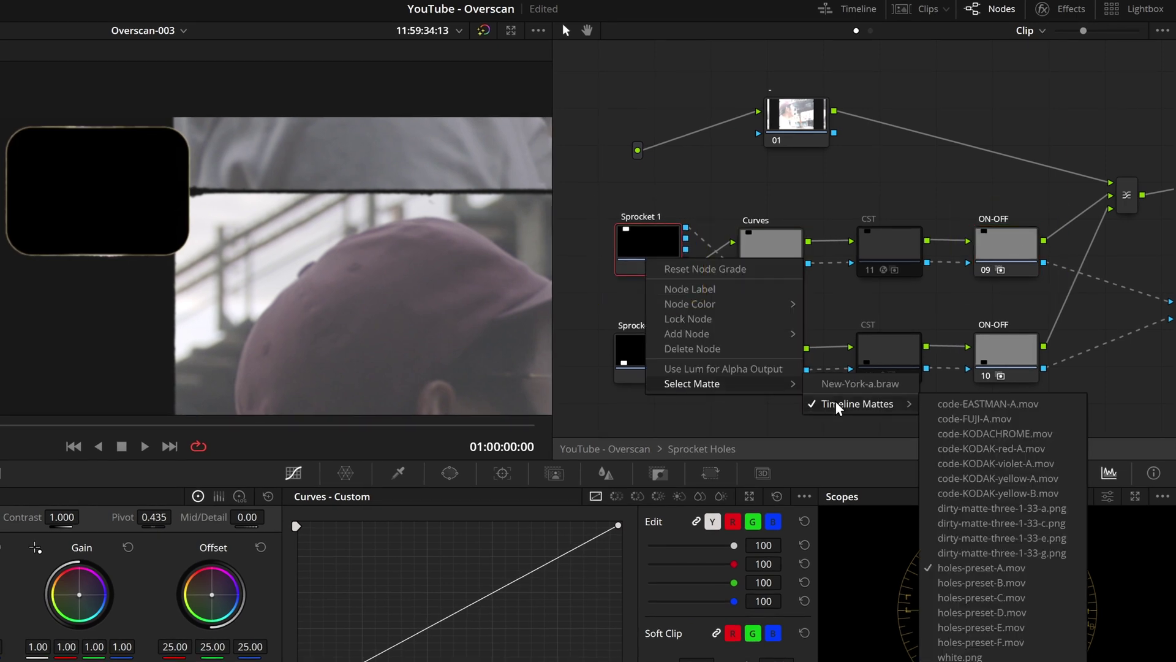
left_click(975, 583)
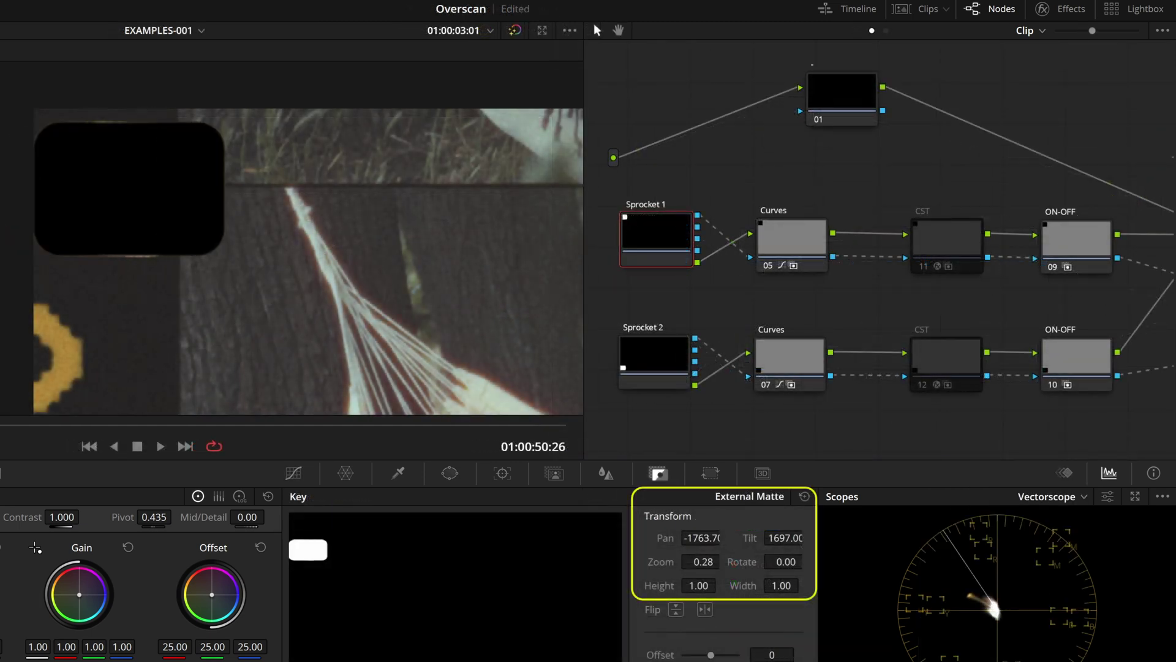
Step: Reposition the Sprocket 1 external matte with a Pan of about -1881 and a Tilt of about 1746.2
mouse_move(700, 538)
left_mouse_down()
mouse_move(733, 538)
mouse_move(642, 538)
mouse_move(696, 538)
left_mouse_up()
left_click_drag(784, 538, 815, 538)
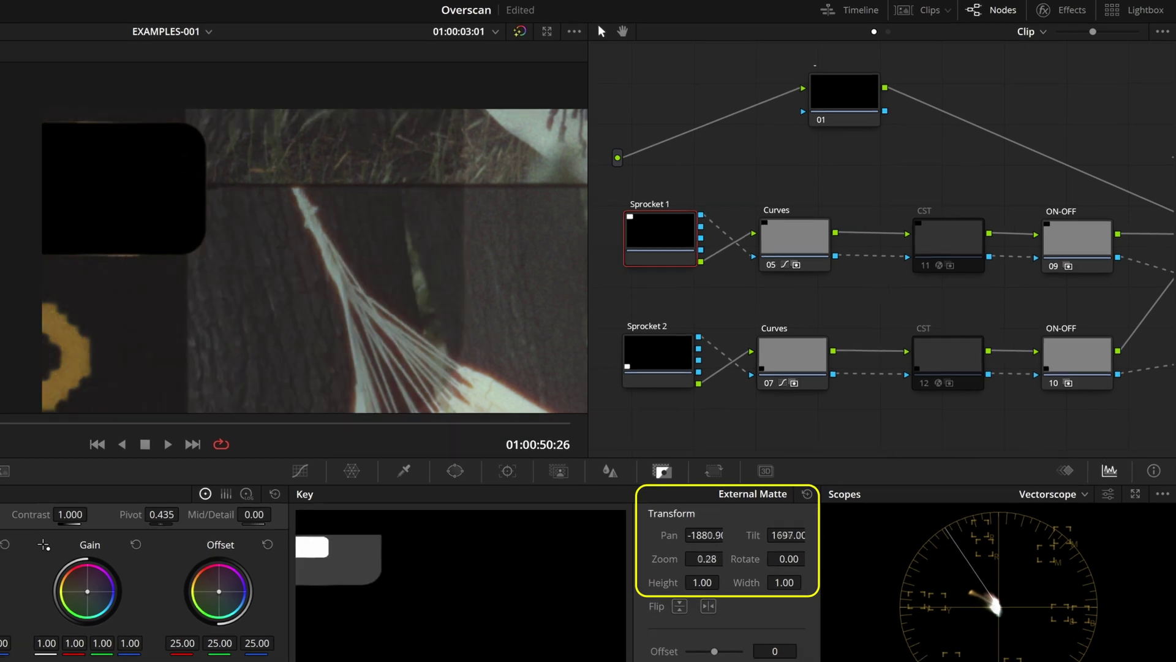
mouse_move(702, 561)
left_mouse_down()
mouse_move(719, 561)
mouse_move(697, 562)
left_mouse_up()
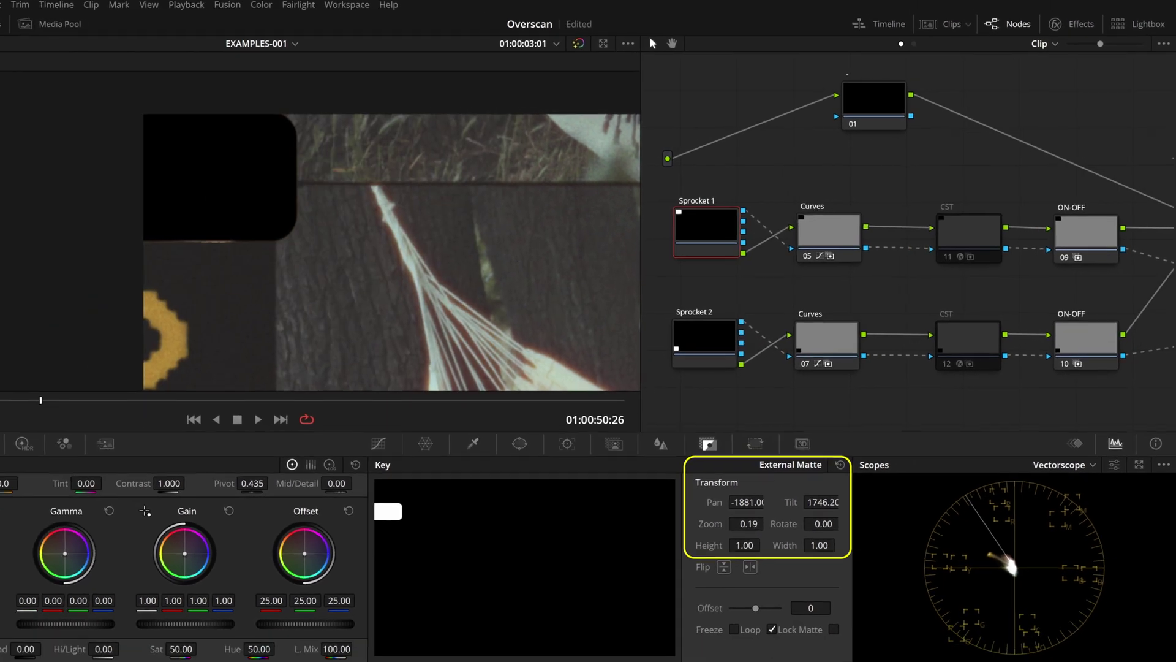
left_click_drag(748, 523, 759, 523)
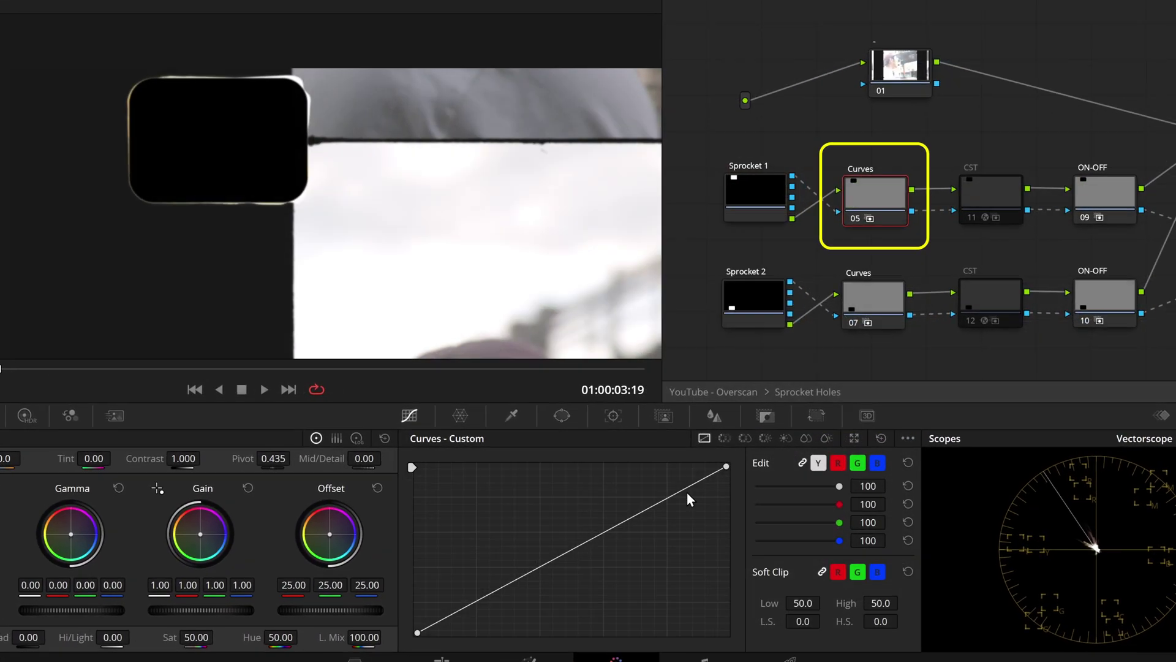
Step: Shape the custom curve of Curves node 05 by pulling its midtones down and moving its upper end point inward, checking it during playback
left_click_drag(570, 555, 618, 593)
left_click_drag(728, 469, 681, 467)
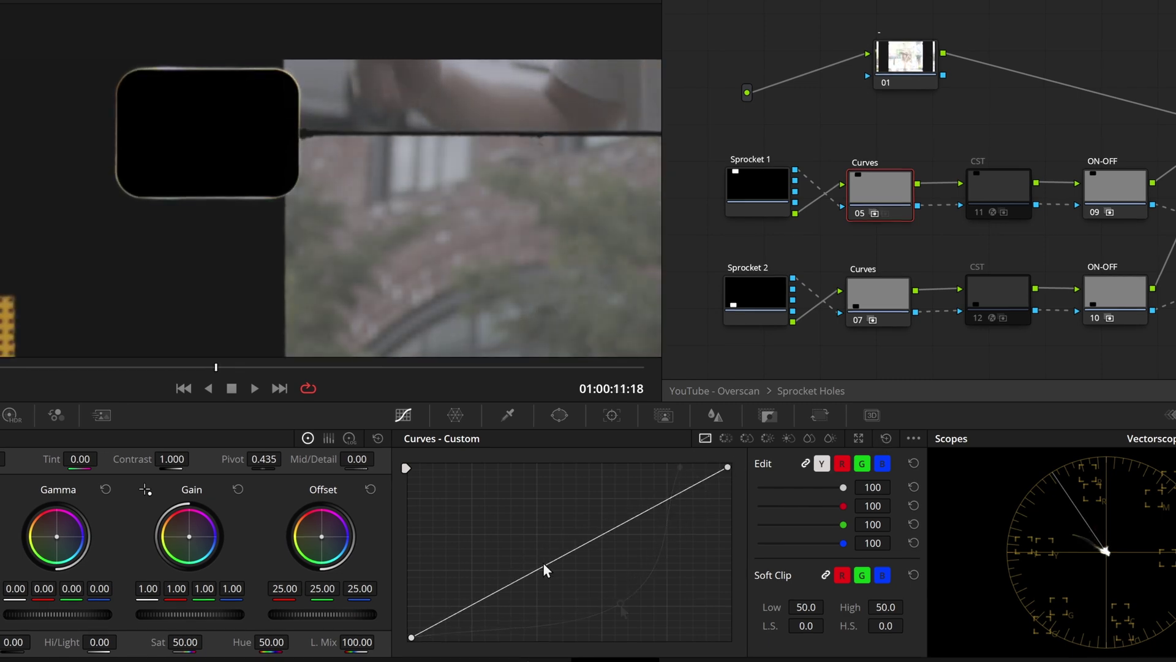
left_click_drag(558, 557, 621, 568)
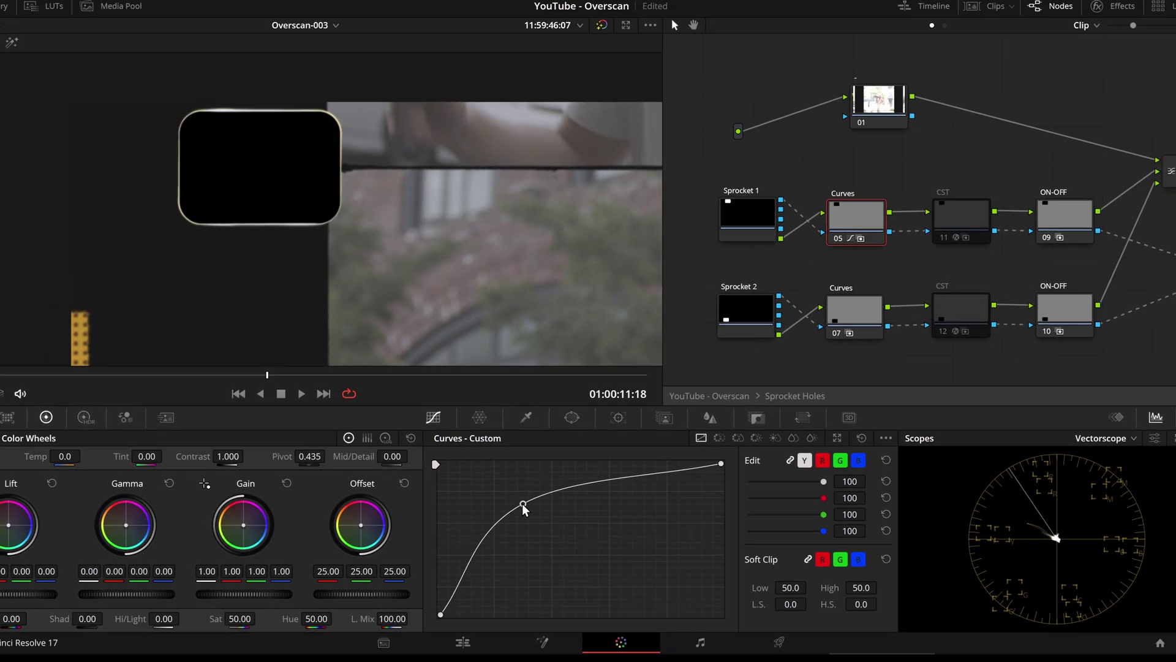
key("space")
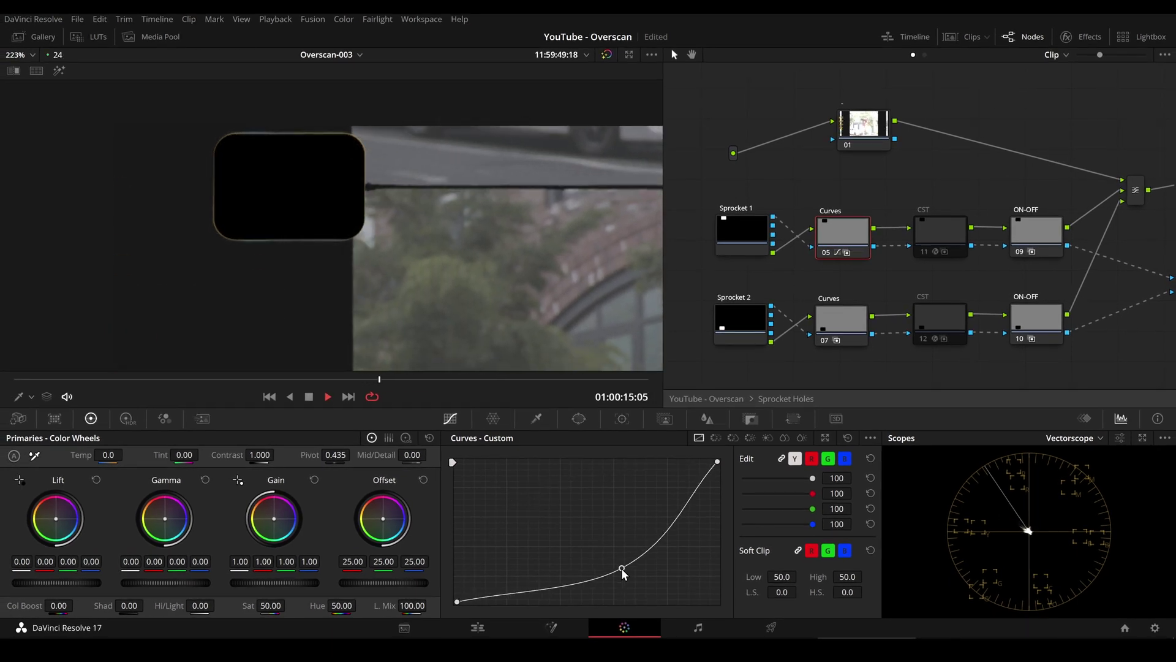
left_click_drag(718, 461, 707, 461)
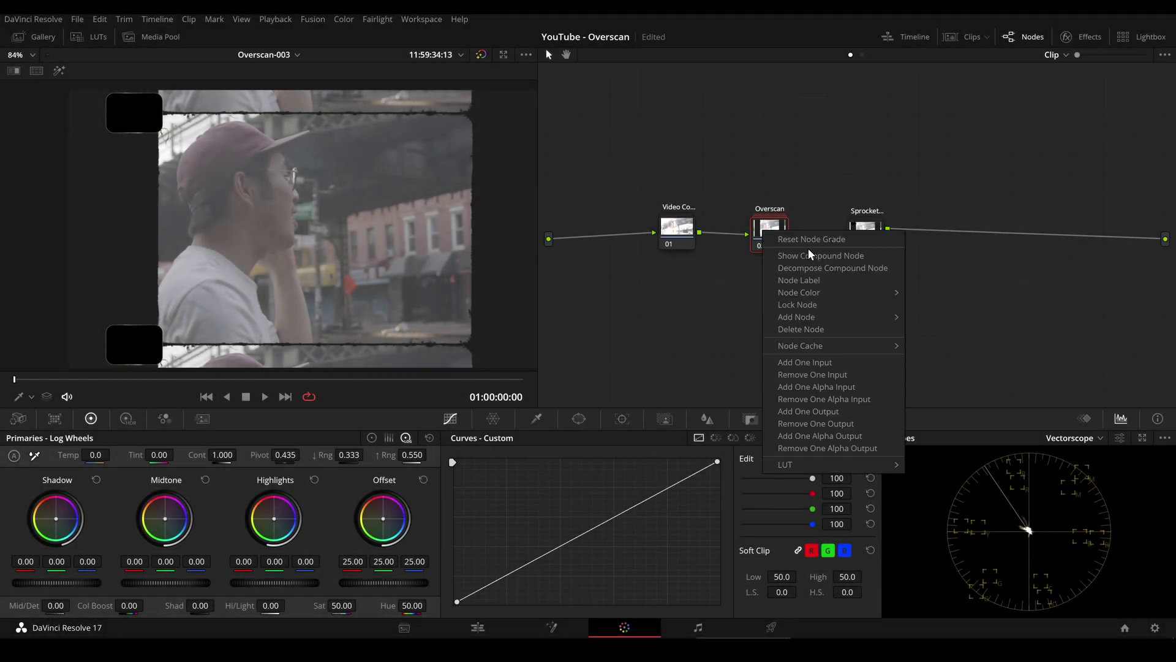
Step: Open the Overscan compound node and toggle the dirty matte's ON-OFF node 17 off and back on
left_click(818, 263)
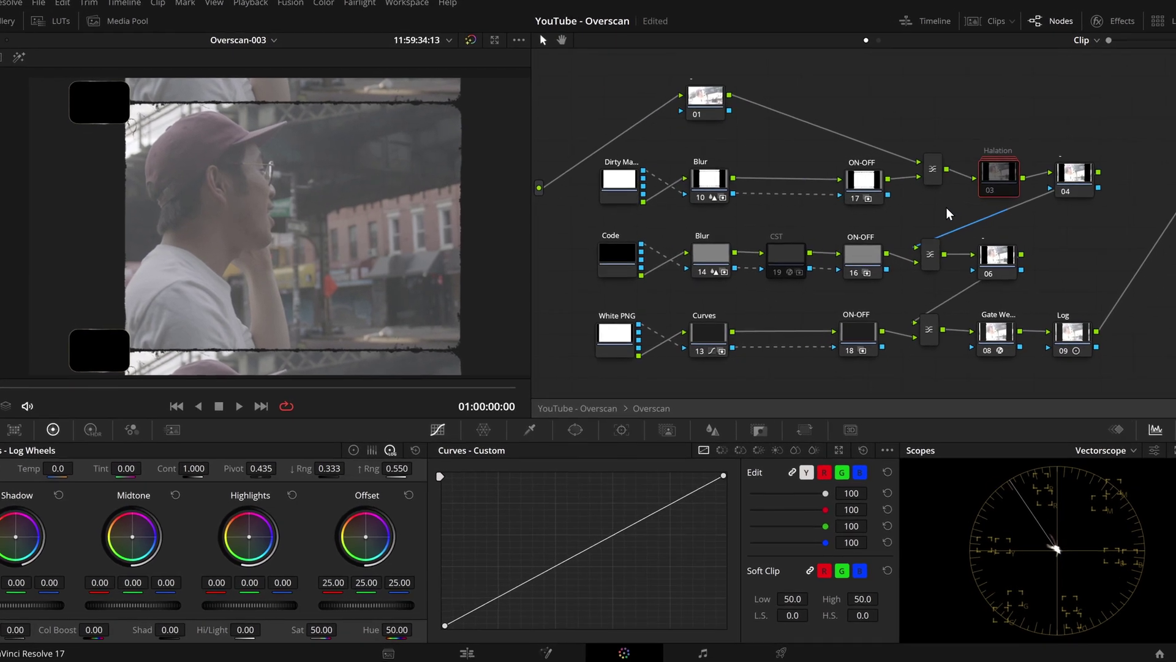
left_click(622, 184)
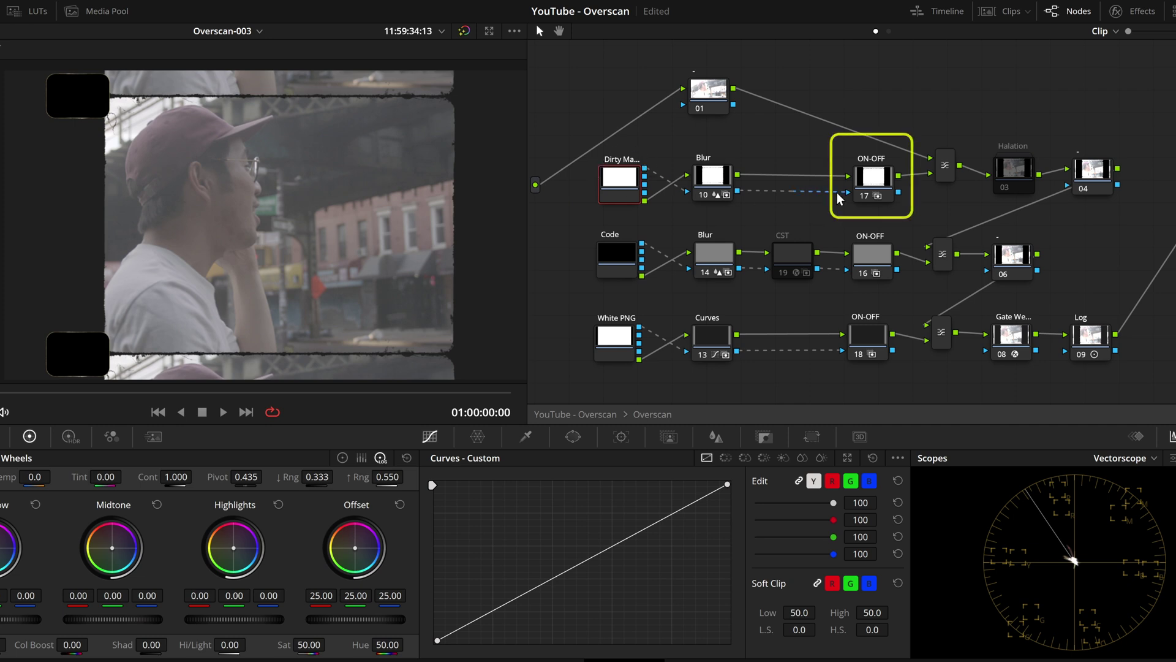
left_click(873, 181)
key("ctrl+d")
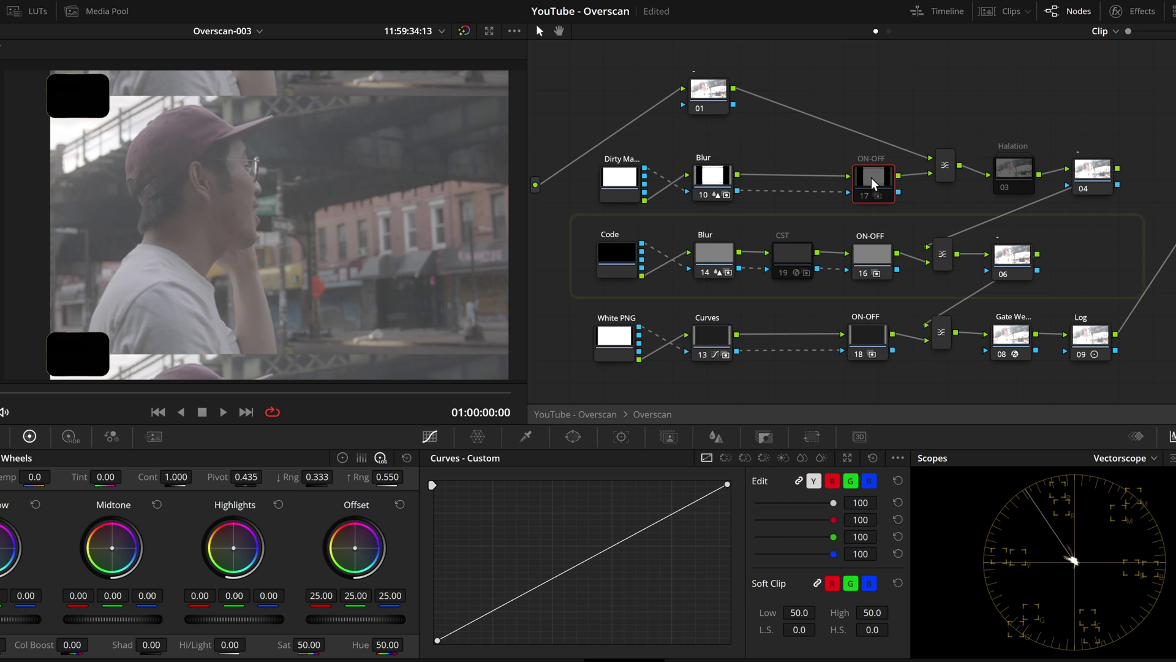
key("ctrl+d")
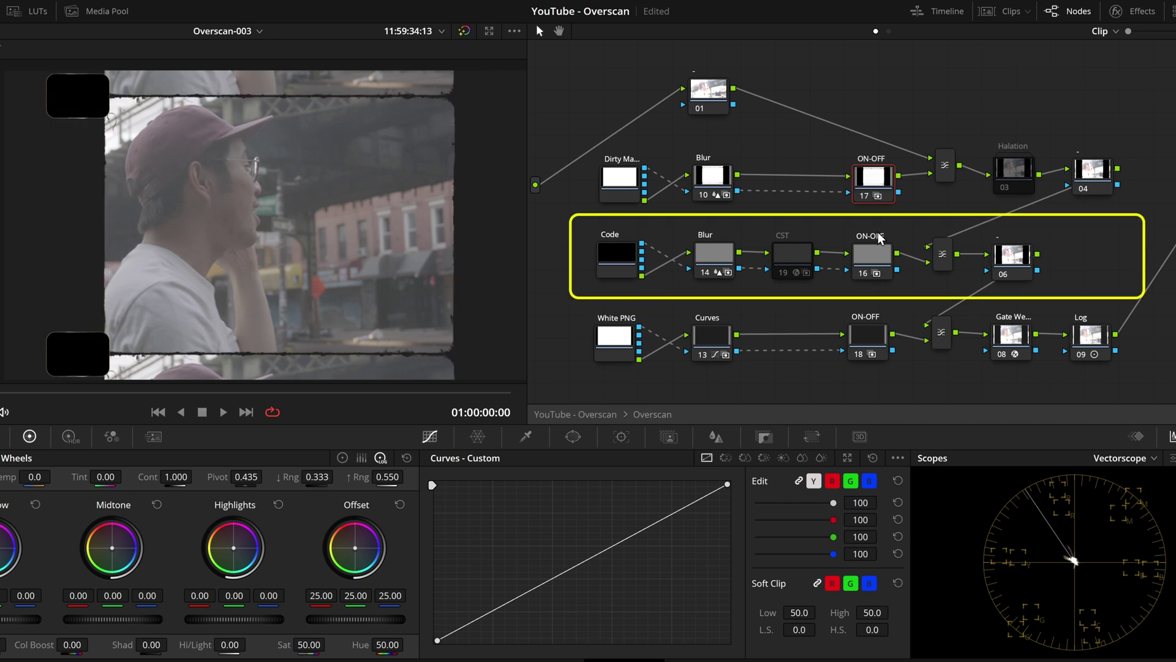
Step: Compare the image with and without the film code by toggling its ON-OFF node 16, leaving the node enabled
left_click(874, 253)
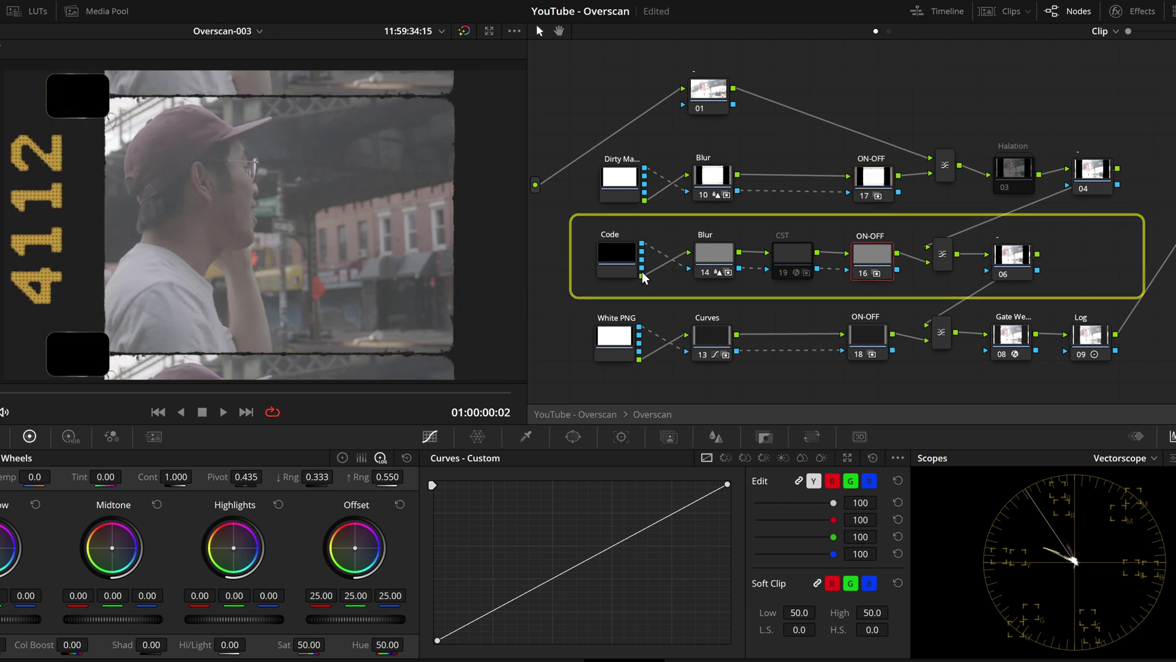
key("ctrl+d")
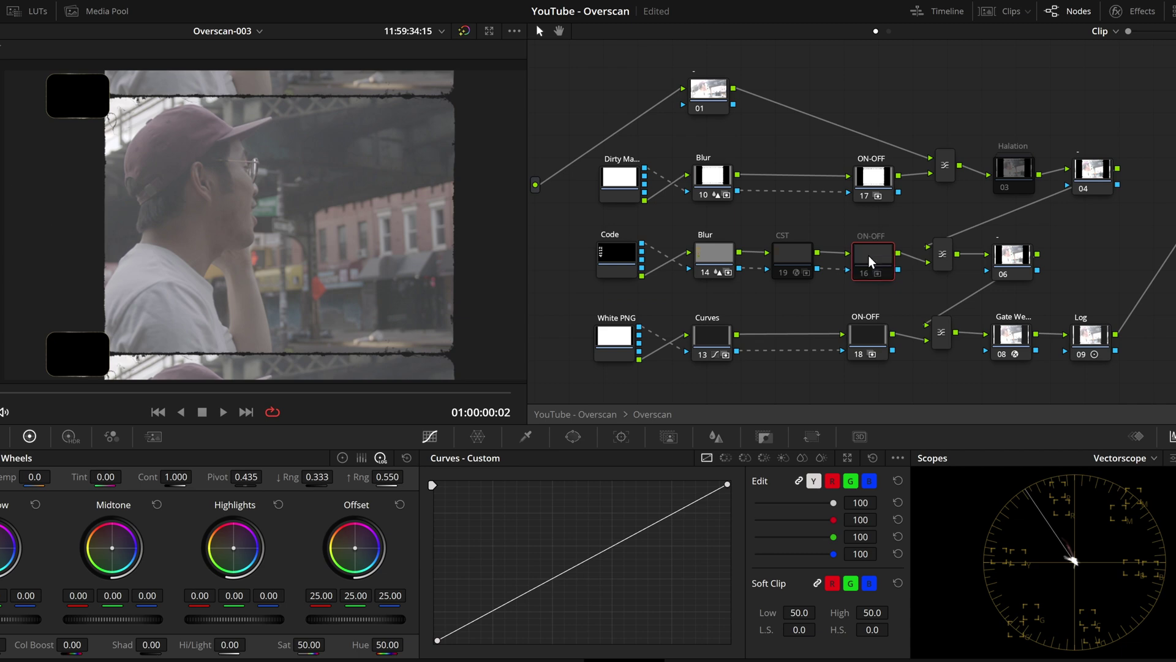
key("ctrl+d")
key("ctrl+d")
key("ctrl+d")
Step: Switch the dirty matte node to the timeline matte dirty-matte-three-1-33-g.png and inspect the frame edges in the viewer
left_click(619, 177)
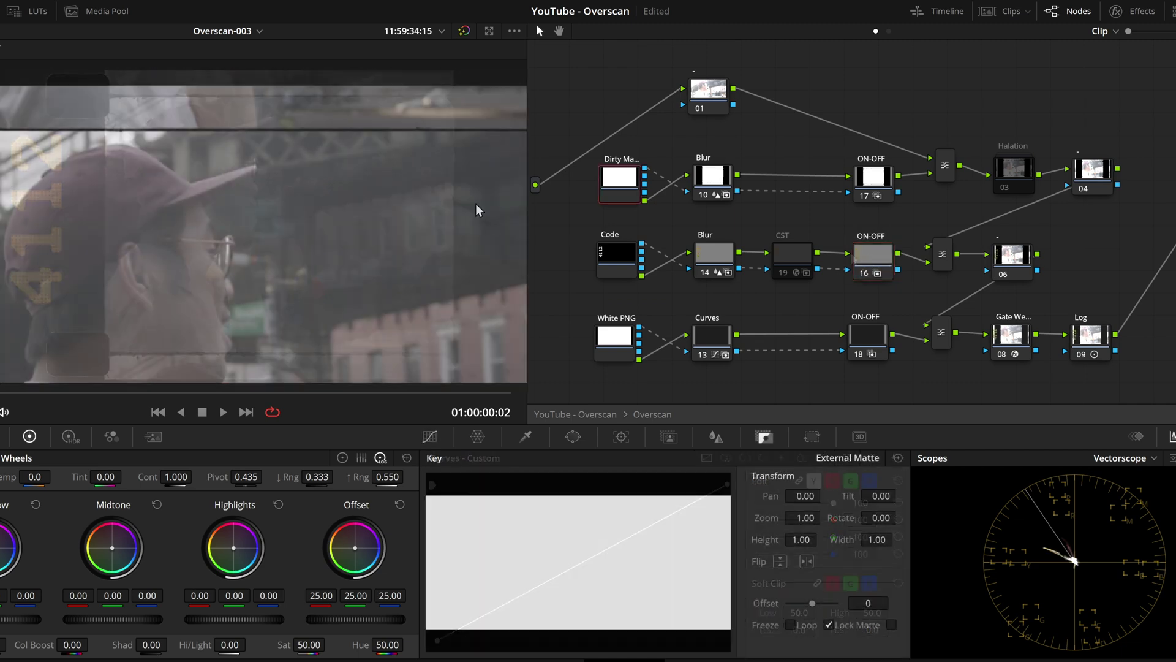
right_click(631, 193)
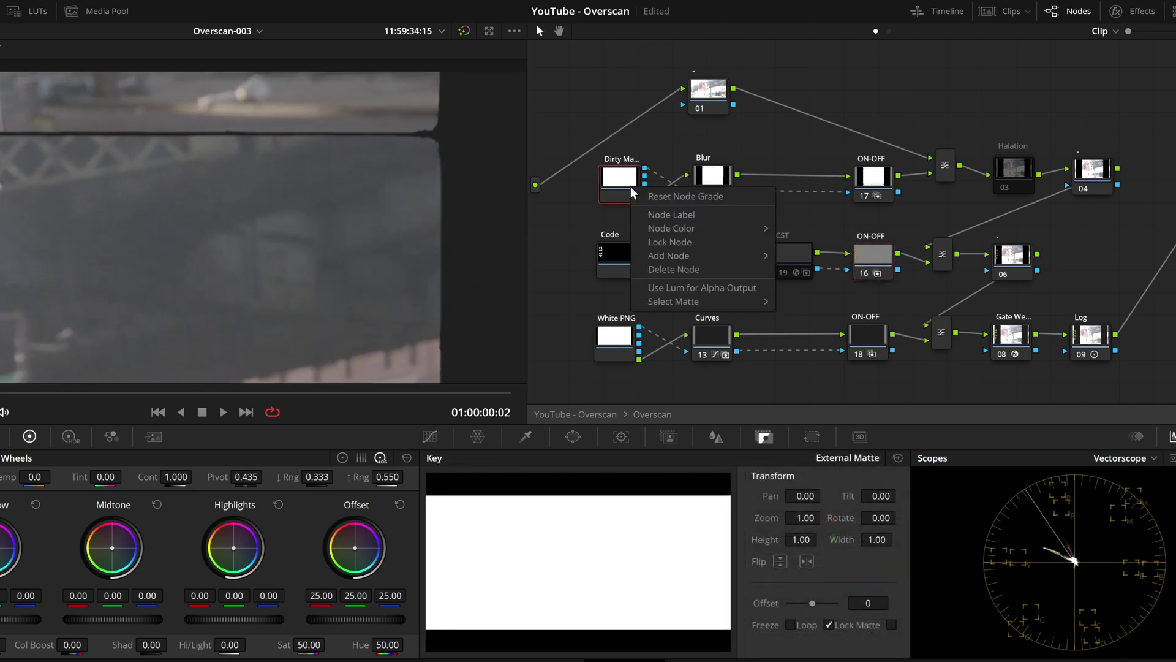
mouse_move(722, 300)
mouse_move(839, 315)
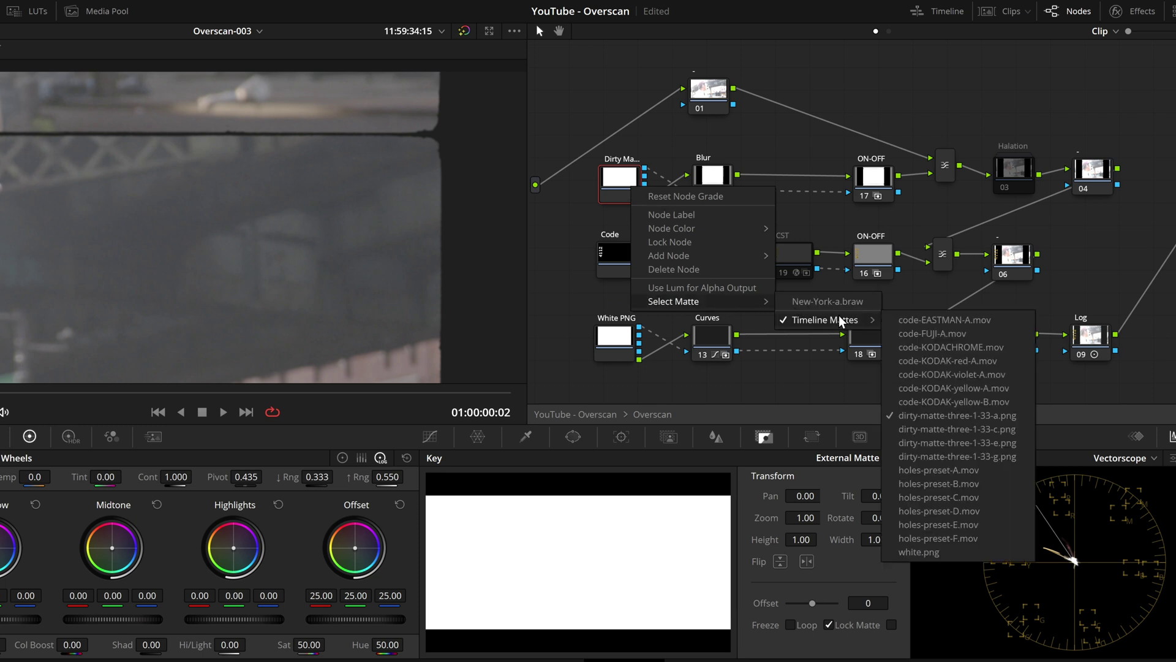
left_click(925, 452)
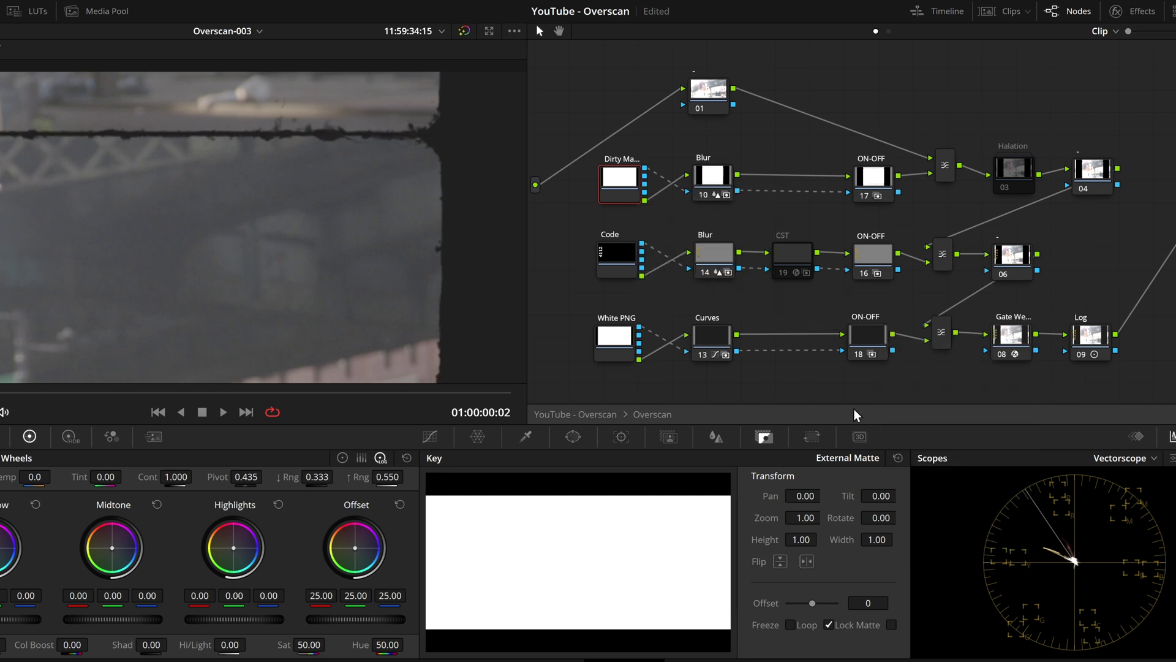
scroll(389, 232, "down", 3)
left_click_drag(275, 241, 371, 224)
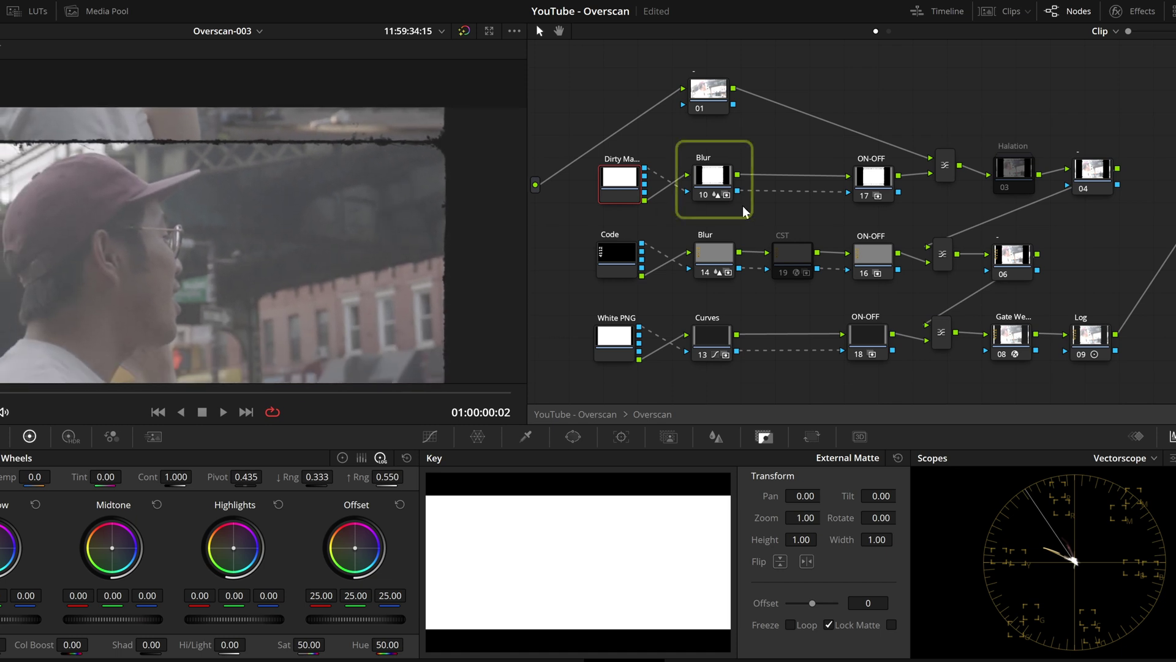
Step: Vary the radius of the dirty matte's Blur node 10 slightly and reset it to 0.50
left_click(715, 182)
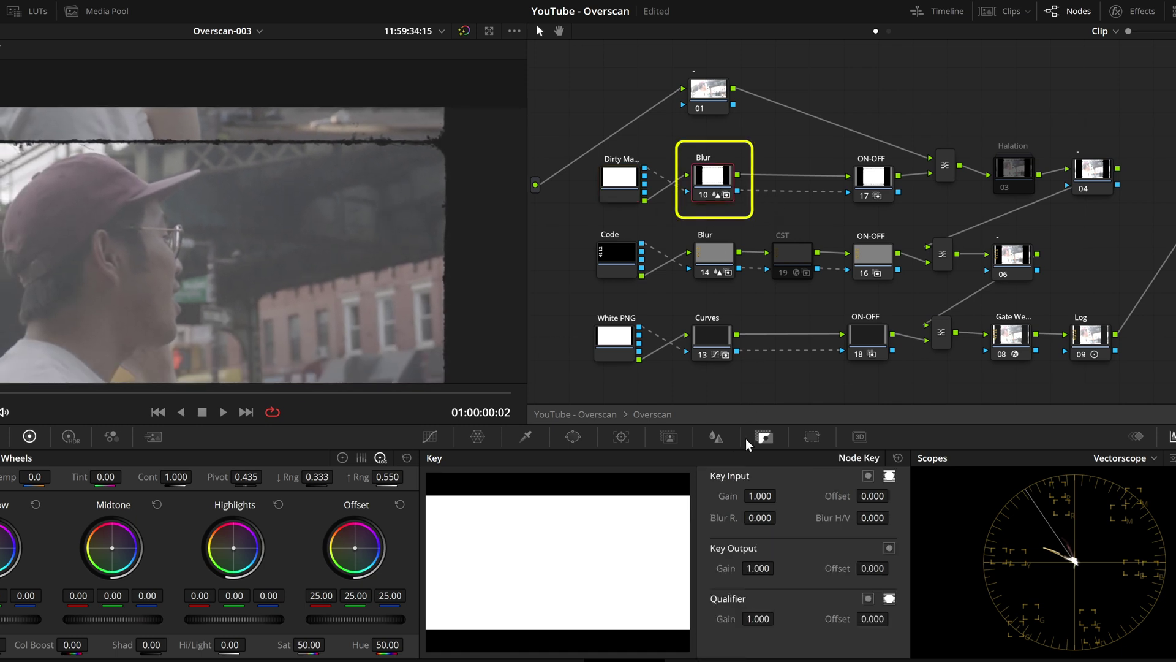
left_click(717, 436)
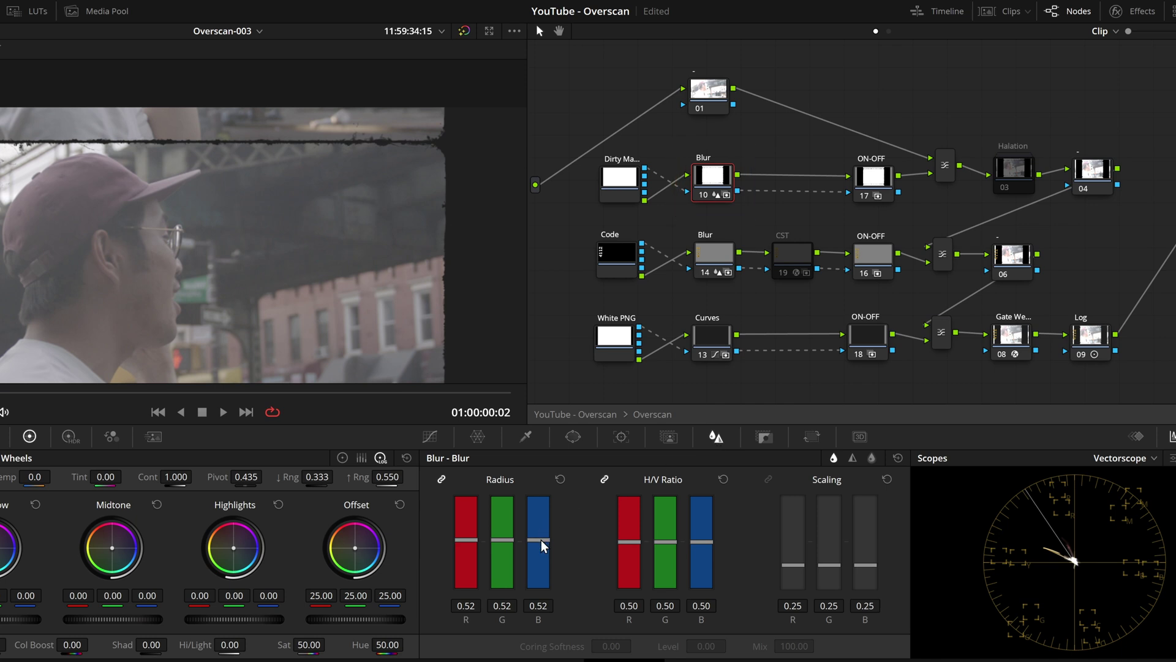
mouse_move(542, 539)
left_mouse_down()
mouse_move(535, 520)
mouse_move(535, 545)
left_mouse_up()
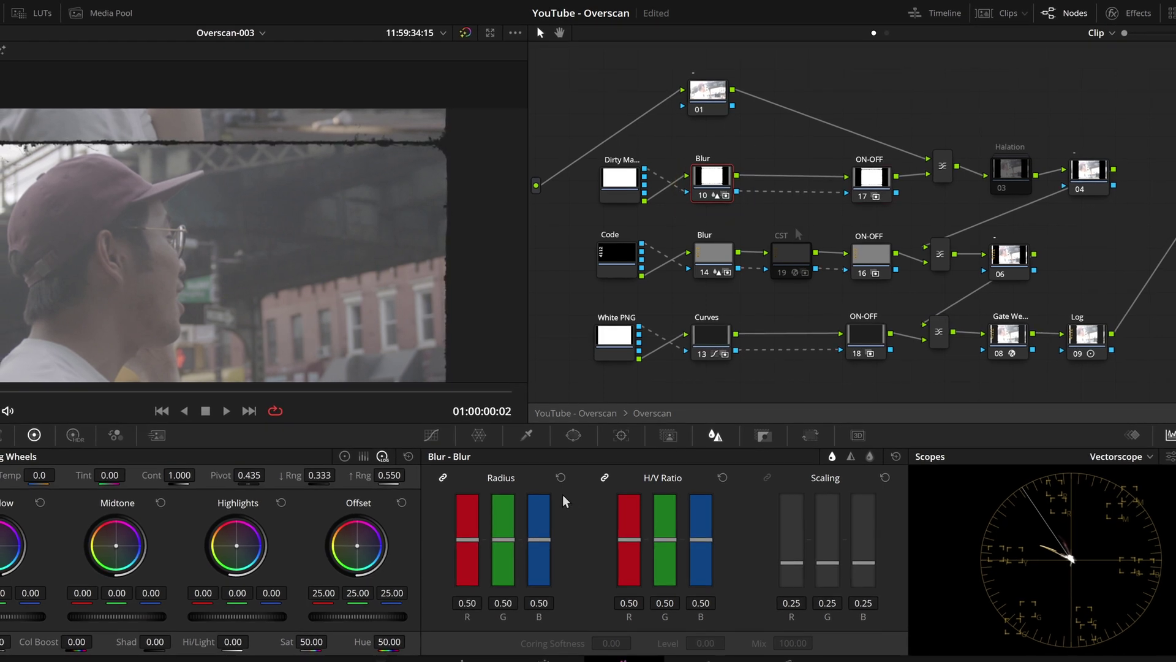
left_click(560, 479)
Step: Enable the Halation node 03 and compare the frame edges with it off and on, leaving it enabled
left_click(873, 182)
left_click(985, 181)
key("ctrl+d")
scroll(176, 216, "up", 5)
scroll(330, 225, "up", 2)
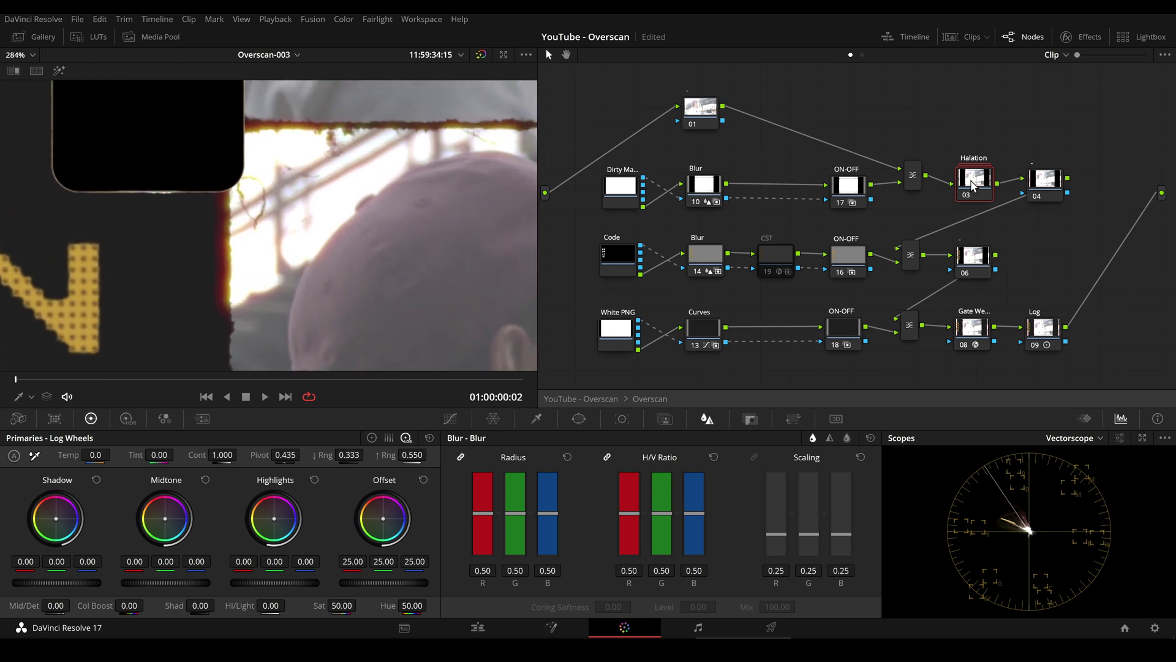
key("ctrl+d")
key("ctrl+d")
Step: Play to another frame of the clip and compare the frame edges with Halation node 03 off and on, leaving it enabled
key("Right")
key("Right")
key("Right")
key("Right")
key("Right")
key("Right")
key("Right")
key("Right")
key("Right")
key("Right")
key("Right")
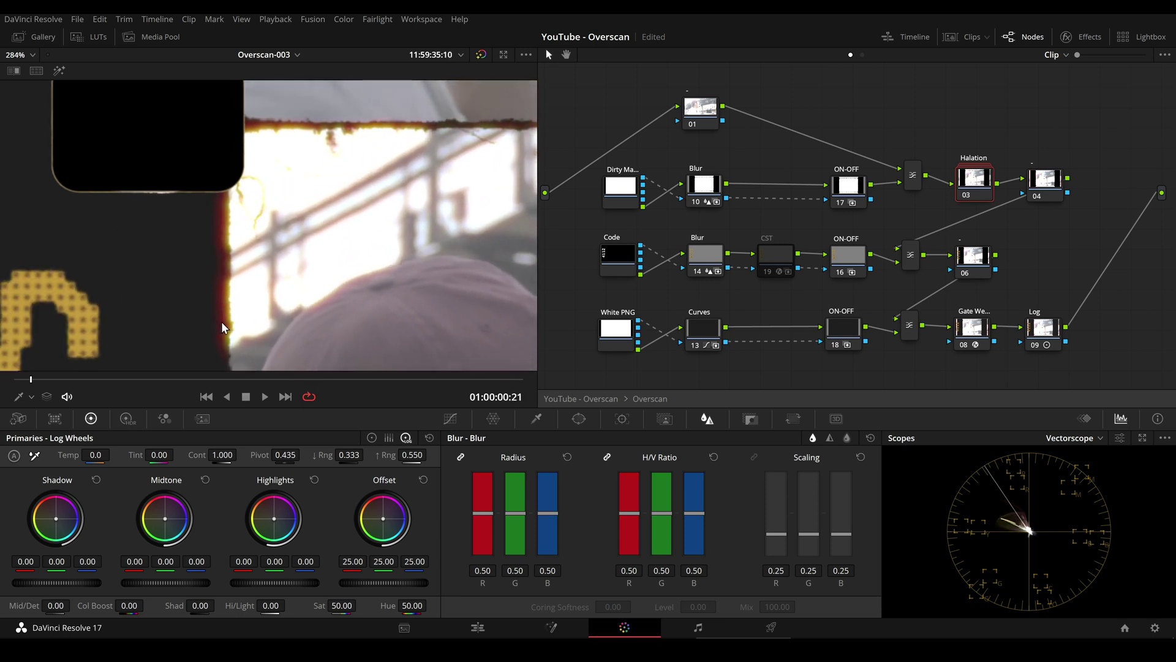
key("space")
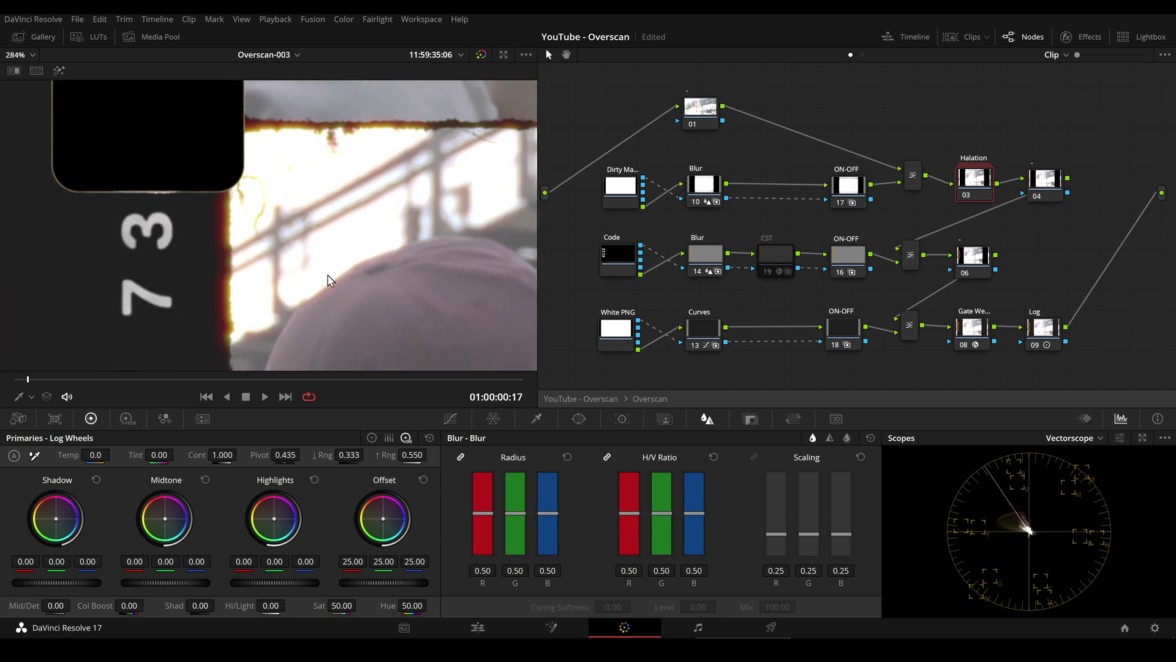
key("ctrl+d")
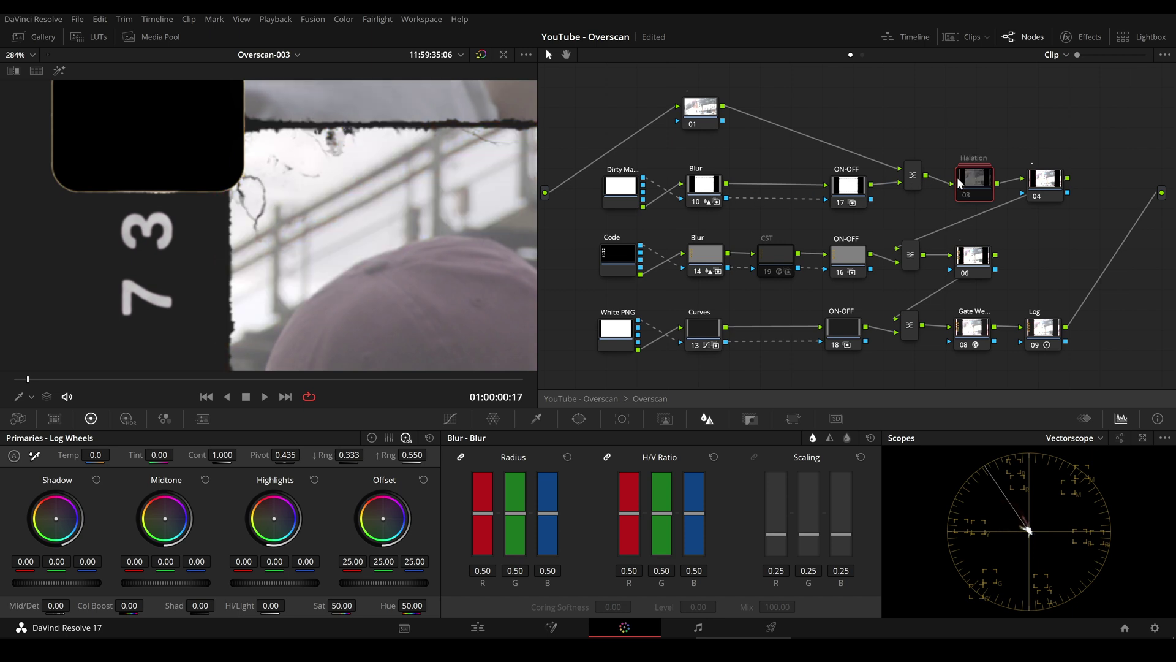
key("ctrl+d")
key("ctrl+d")
key("ctrl+d")
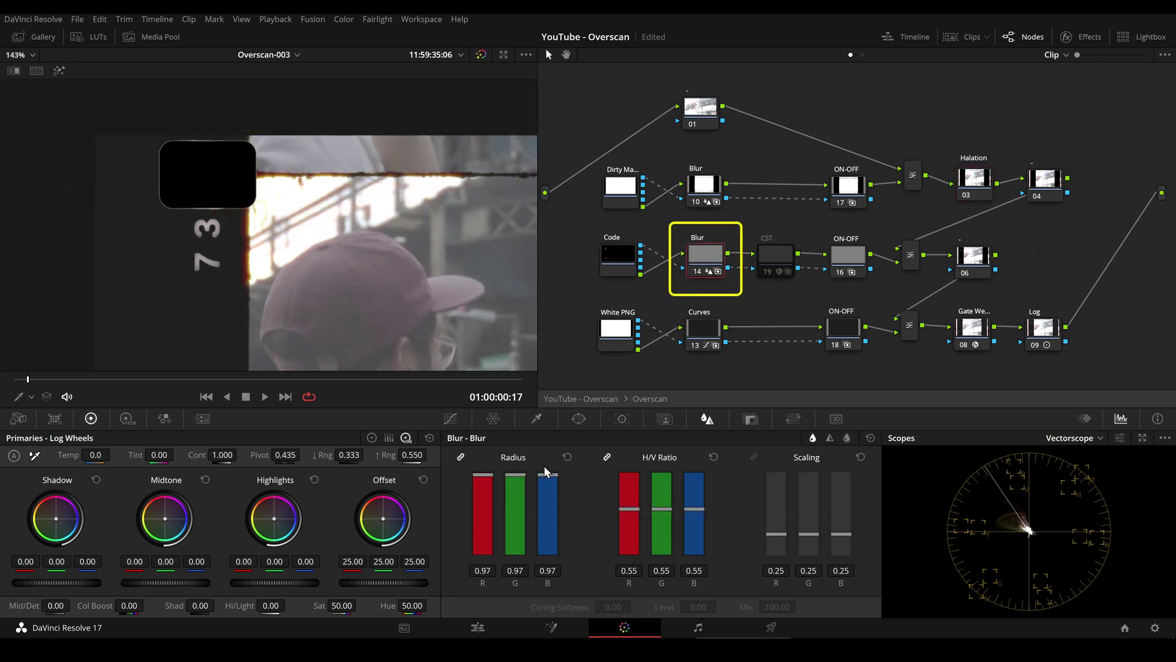
Step: Adjust the film code's Blur node 14 to a radius of 0.64 and an H/V ratio of 0.52
scroll(302, 310, "up", 2)
mouse_move(545, 469)
left_mouse_down()
mouse_move(545, 436)
mouse_move(542, 521)
mouse_move(543, 446)
left_mouse_up()
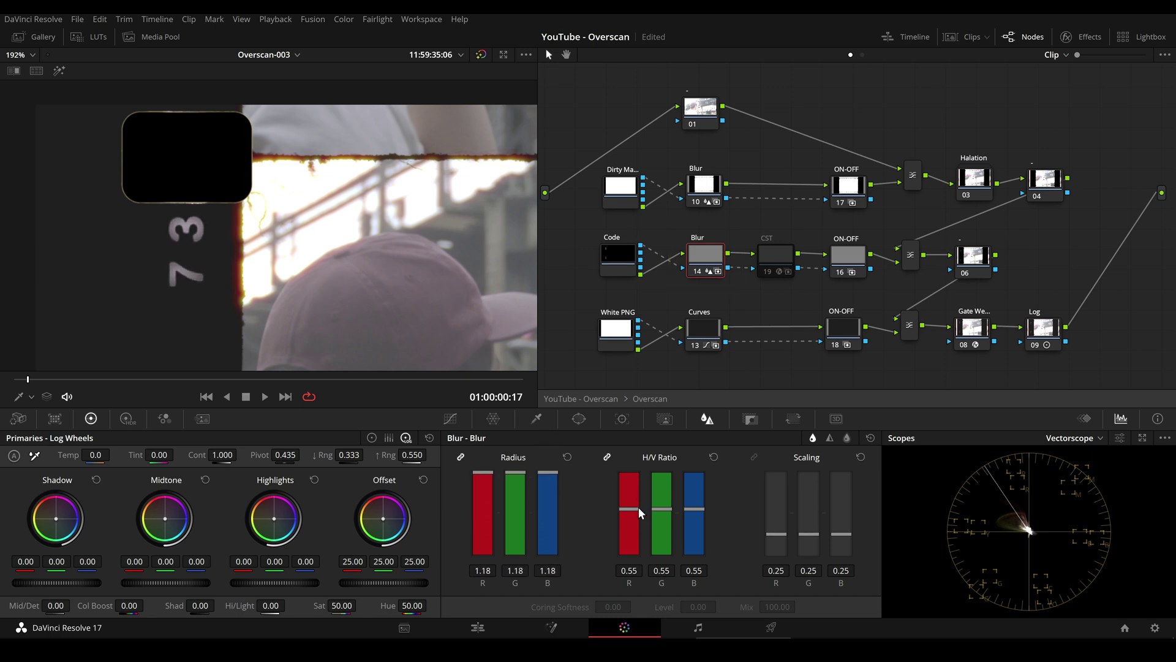
mouse_move(637, 513)
left_mouse_down()
mouse_move(631, 473)
mouse_move(626, 545)
mouse_move(622, 445)
mouse_move(617, 509)
left_mouse_up()
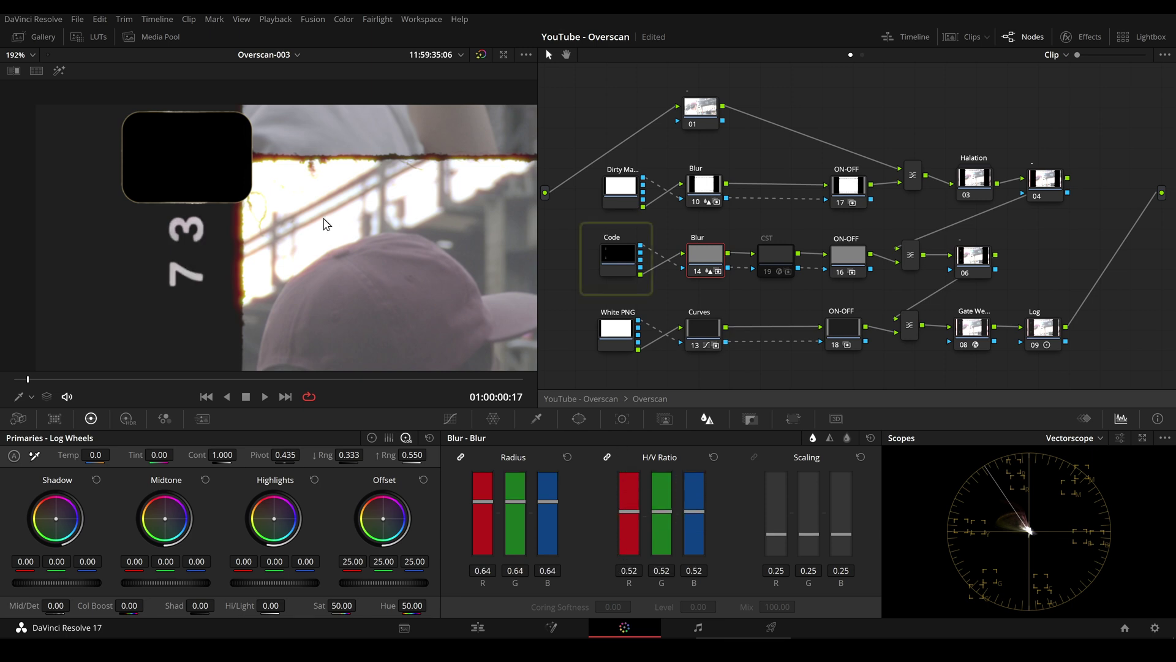
scroll(533, 233, "down", 5)
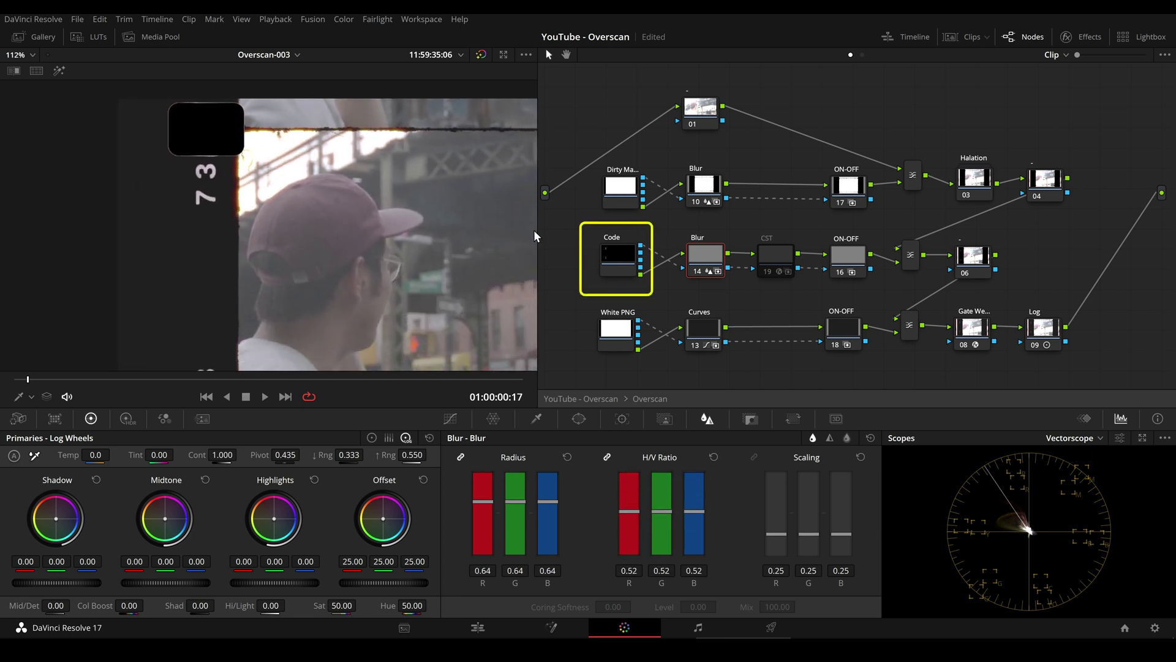
Step: Switch the Code node to the timeline matte code-EASTMAN-A.mov and find a frame near the clip's start that shows its lettering
right_click(618, 260)
mouse_move(660, 365)
mouse_move(792, 382)
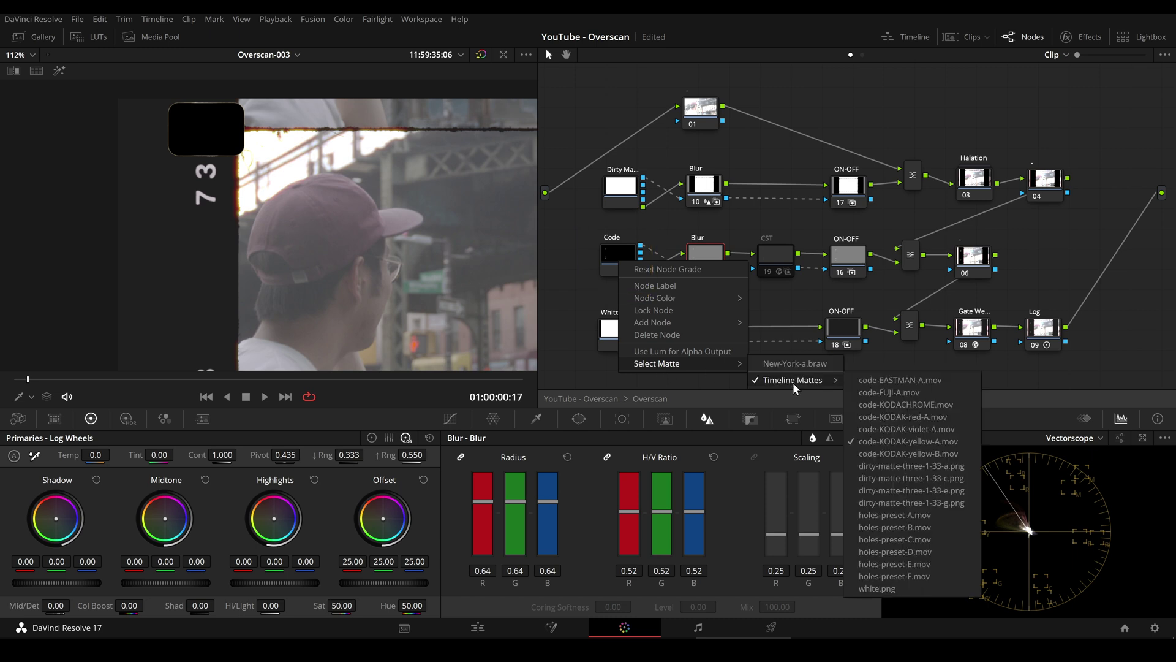
left_click(876, 384)
left_click_drag(28, 380, 13, 384)
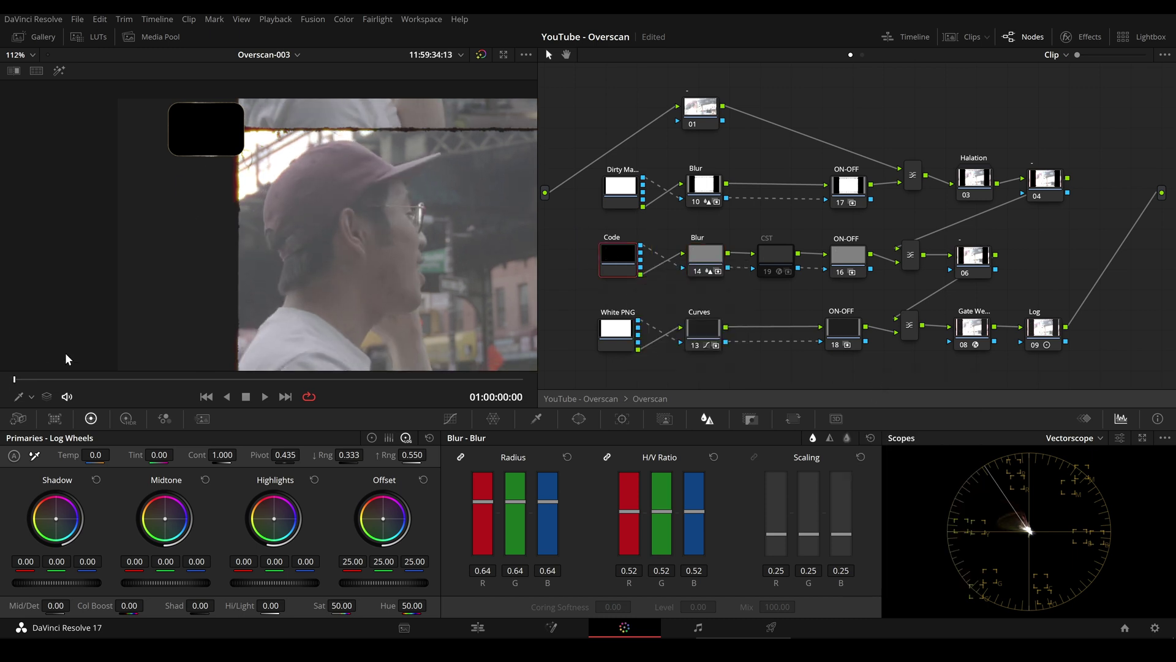
key("Right")
key("Right")
key("Left")
scroll(273, 285, "down", 1)
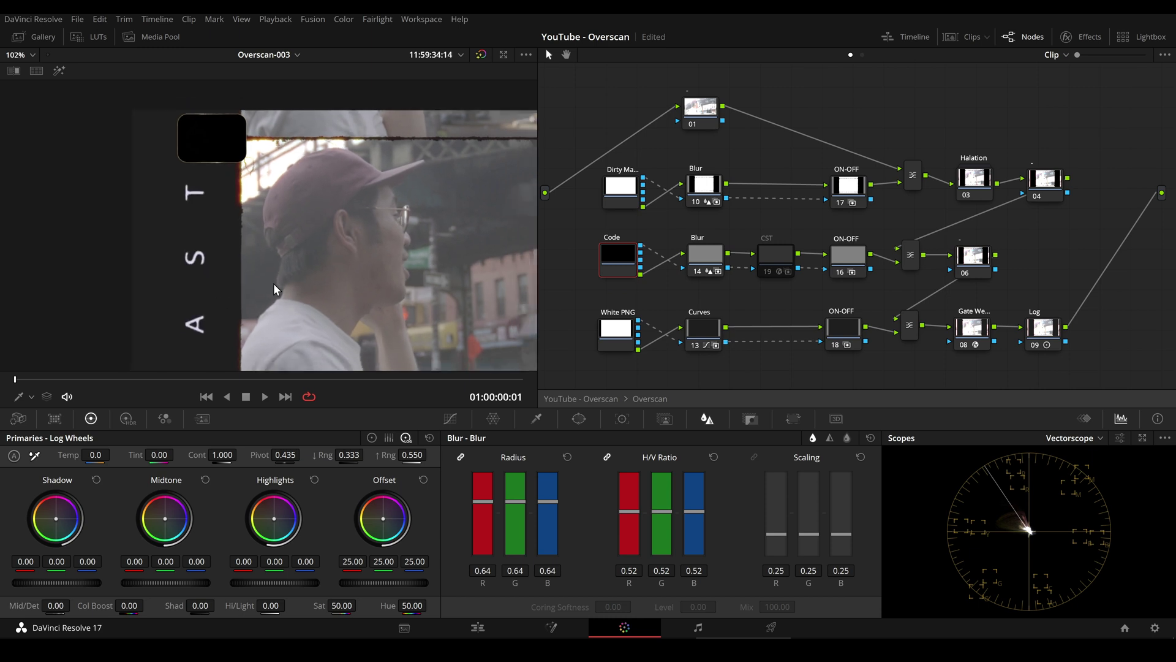
scroll(273, 284, "down", 2)
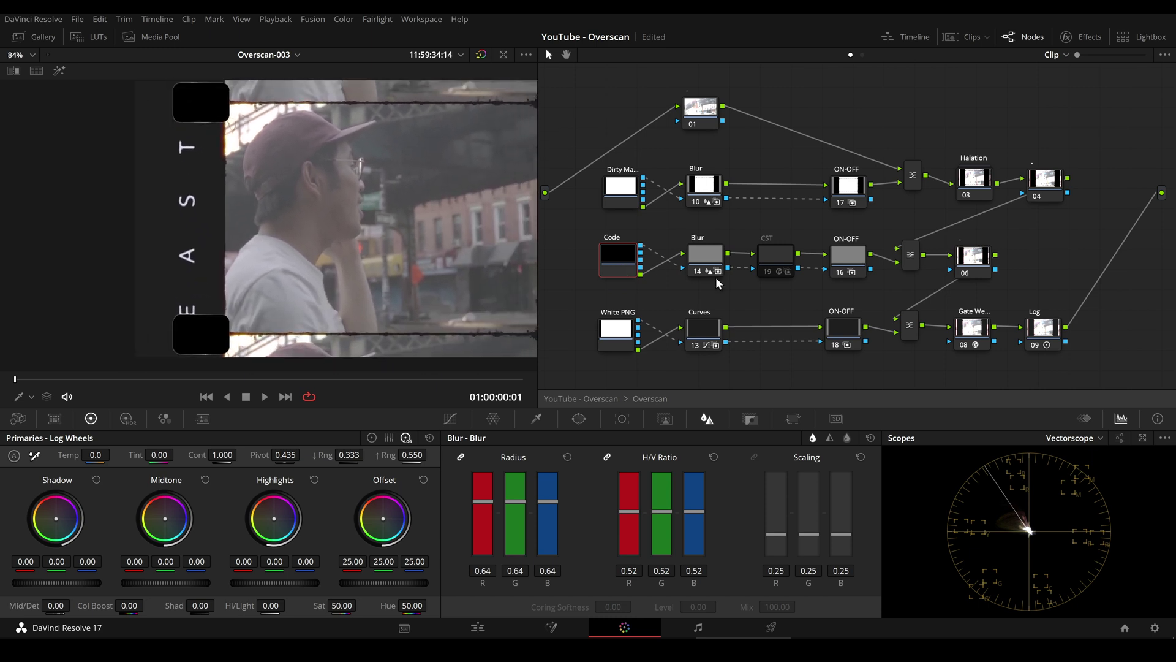
Step: Shift the Eastman code matte toward the outer film edge by setting its pan to about -1760
left_click(750, 419)
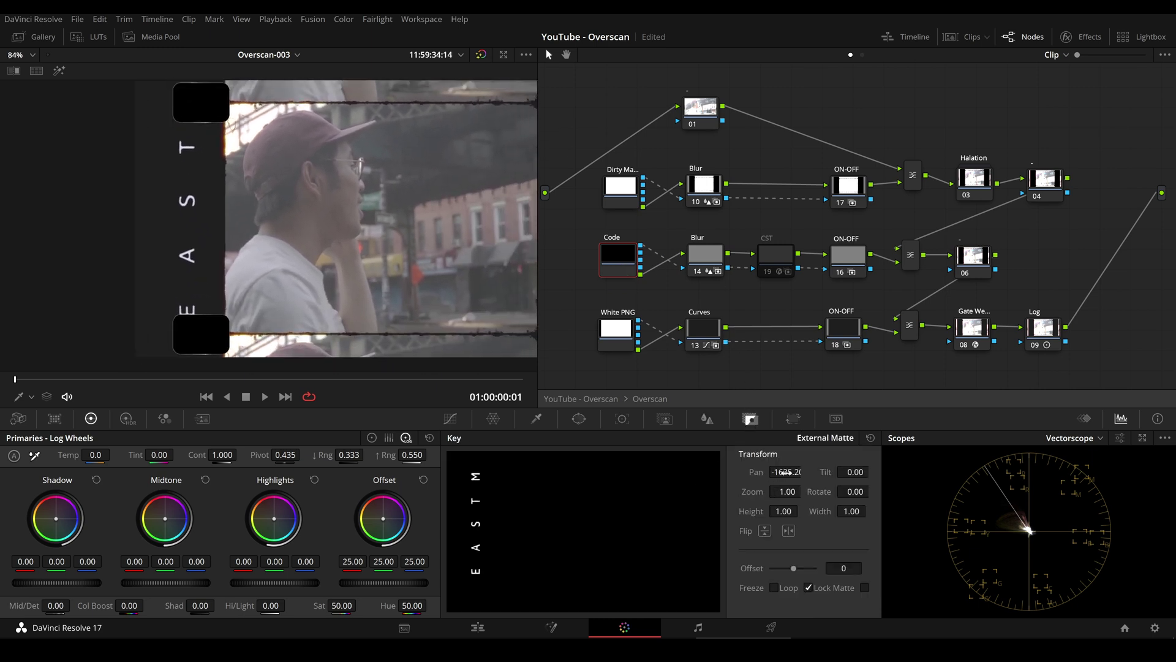
mouse_move(785, 472)
left_mouse_down()
mouse_move(735, 472)
mouse_move(766, 472)
left_mouse_up()
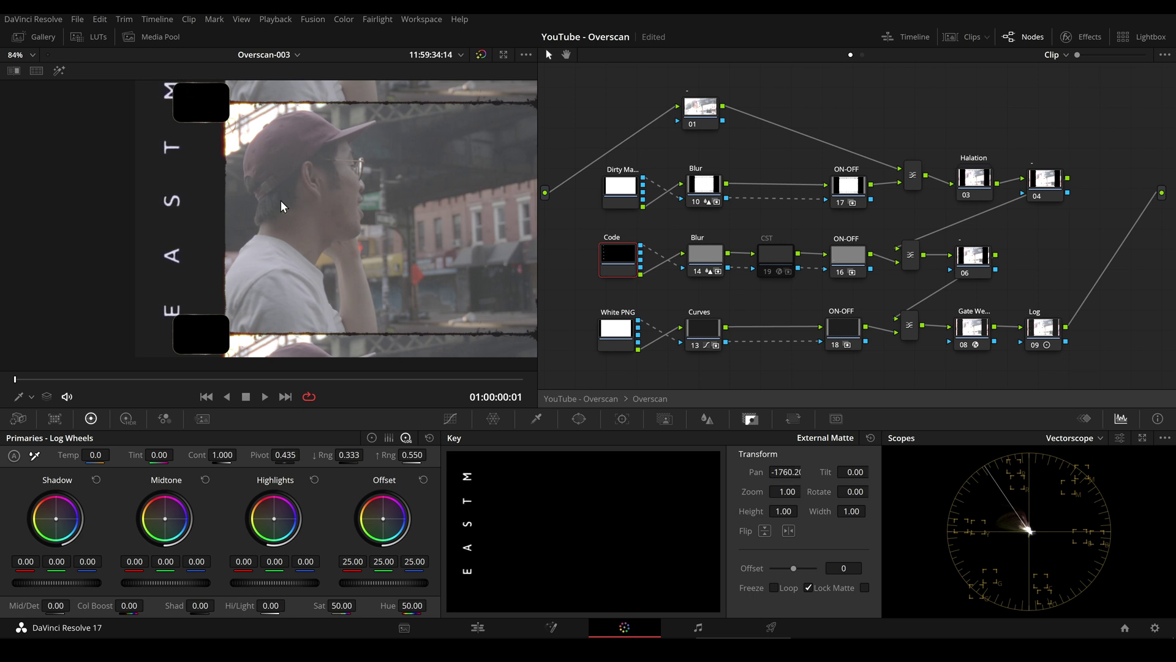
scroll(280, 201, "up", 4)
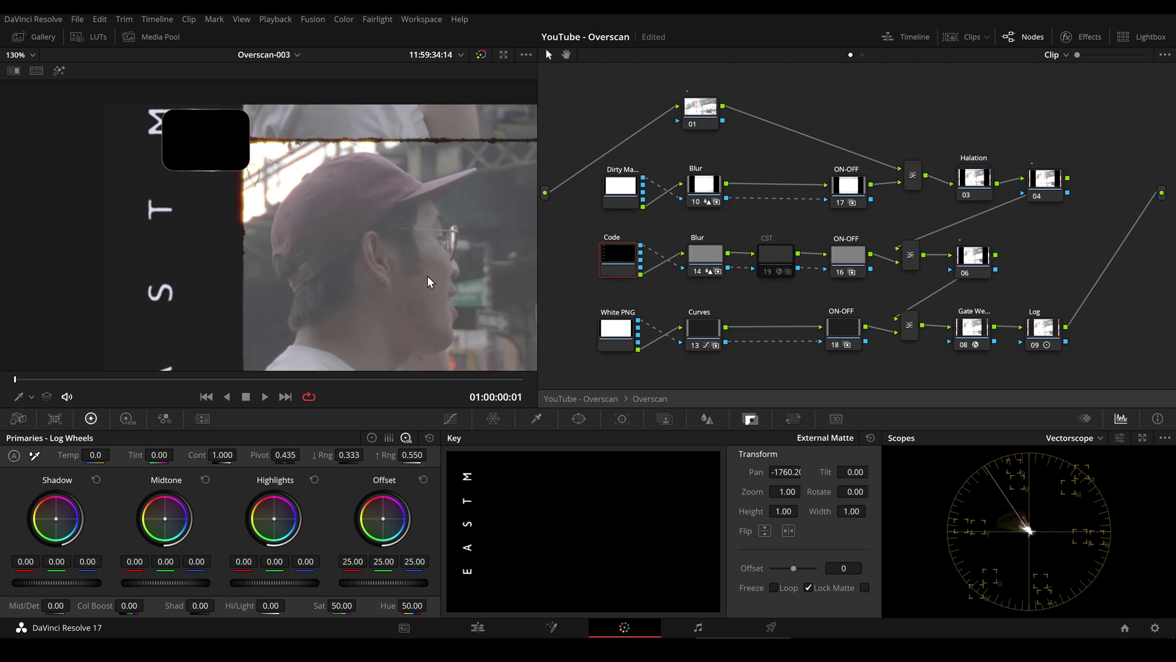
Step: Raise the radius of the film code's Blur node 14 to 1.20
left_click(712, 252)
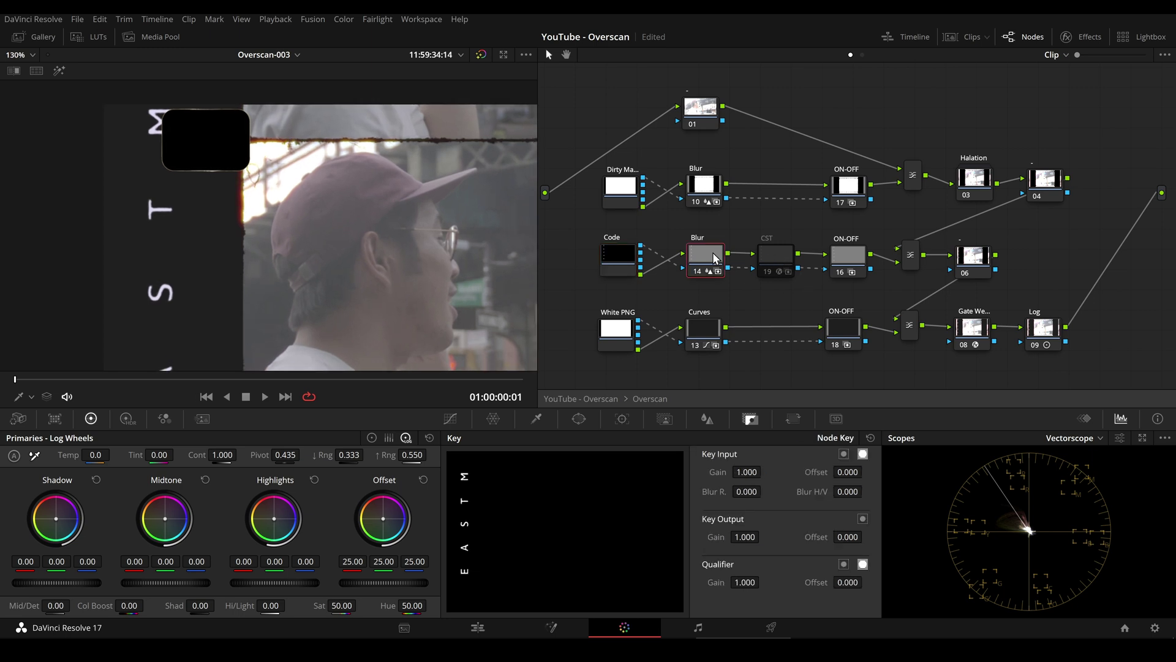
left_click(704, 417)
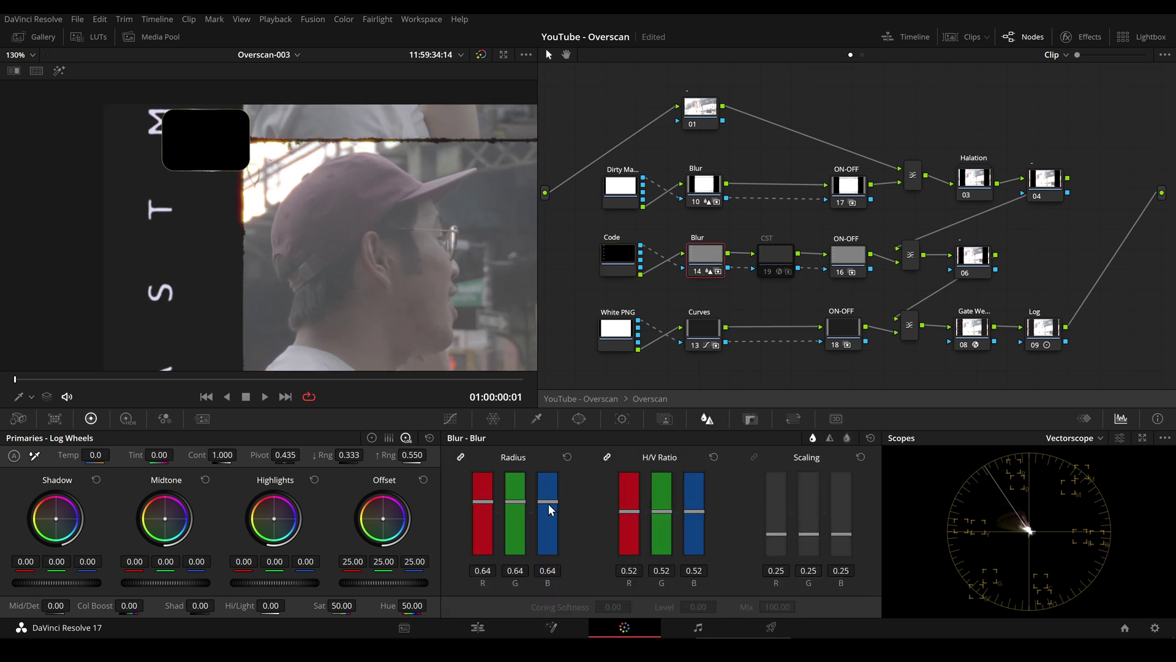
left_click_drag(549, 503, 546, 464)
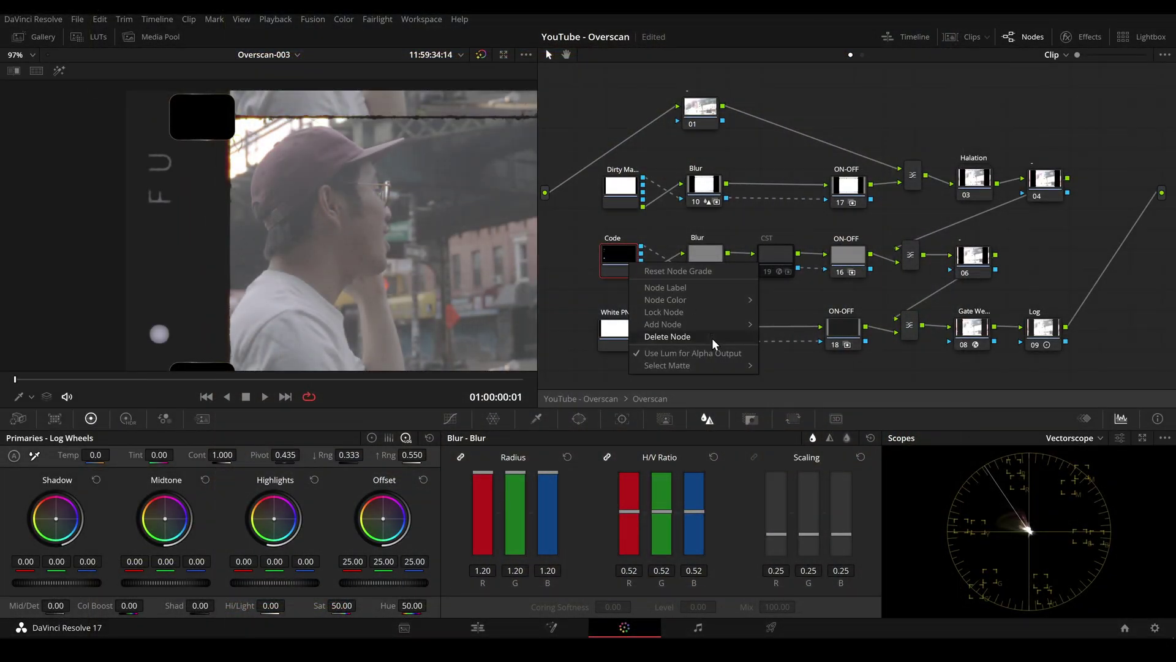
Step: Switch the Code node to the timeline matte code-KODACHROME.mov
mouse_move(741, 363)
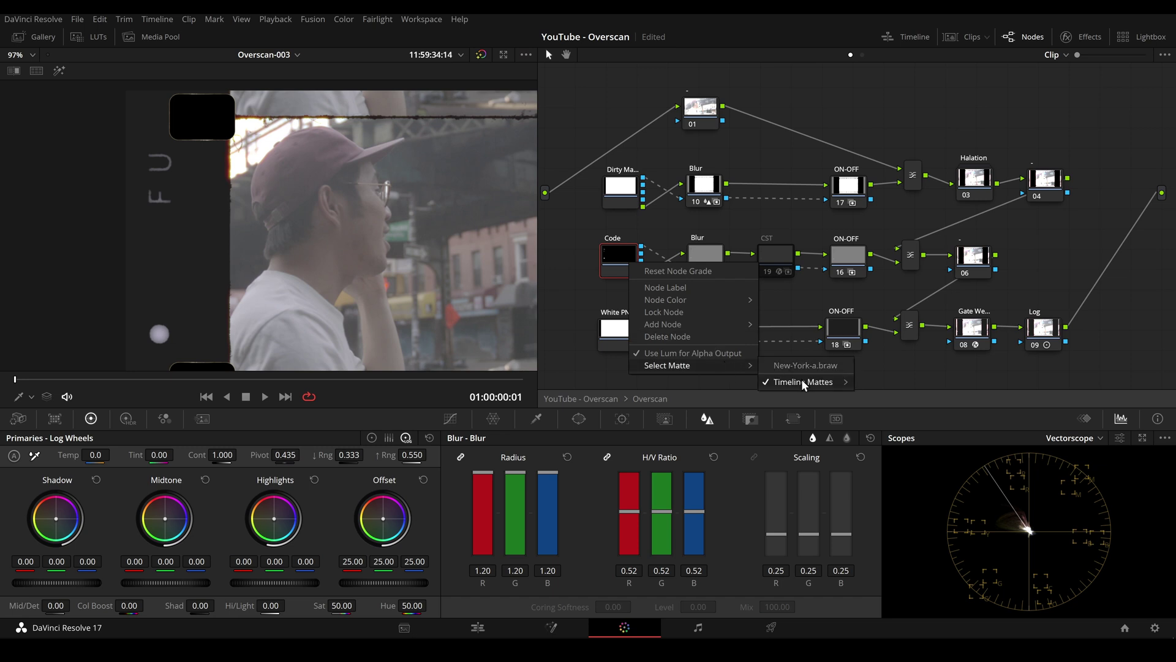
mouse_move(801, 378)
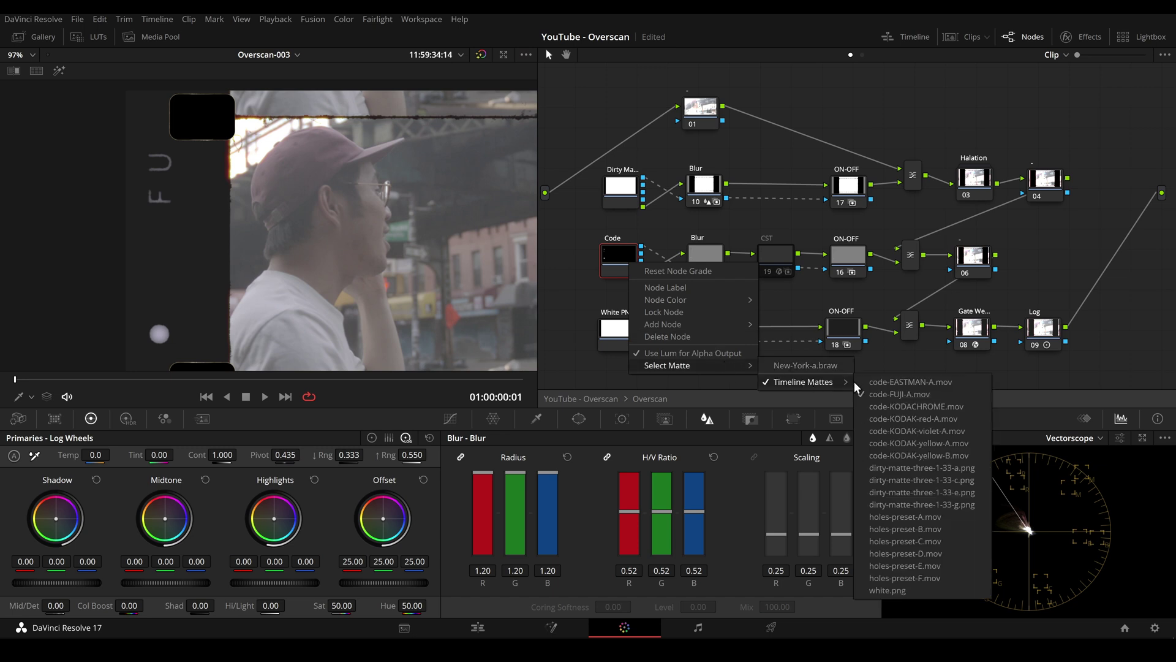
left_click(887, 402)
Step: Soften the Kodachrome lettering by raising Blur node 14's radius to 2.36 and its H/V ratio to 1.00
left_click(701, 264)
left_click_drag(547, 478, 557, 328)
key("Right")
key("Right")
left_click_drag(626, 512, 634, 460)
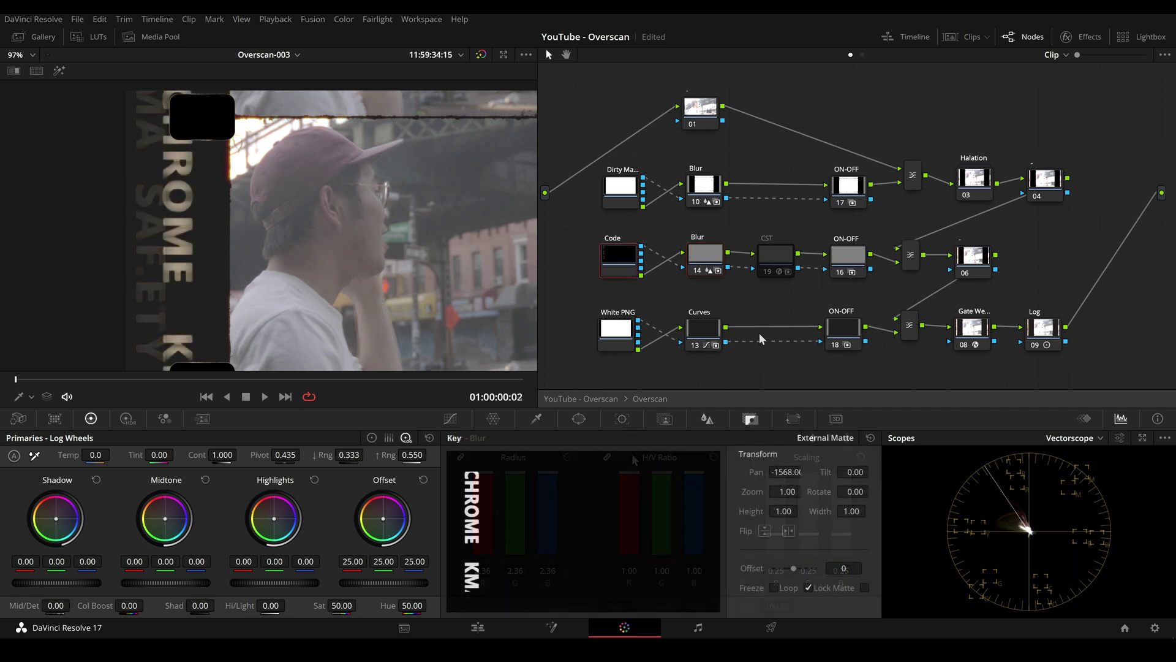
Step: Compare the black film border with the White PNG branch's ON-OFF node 18 off and on, leaving it enabled
left_click(849, 332)
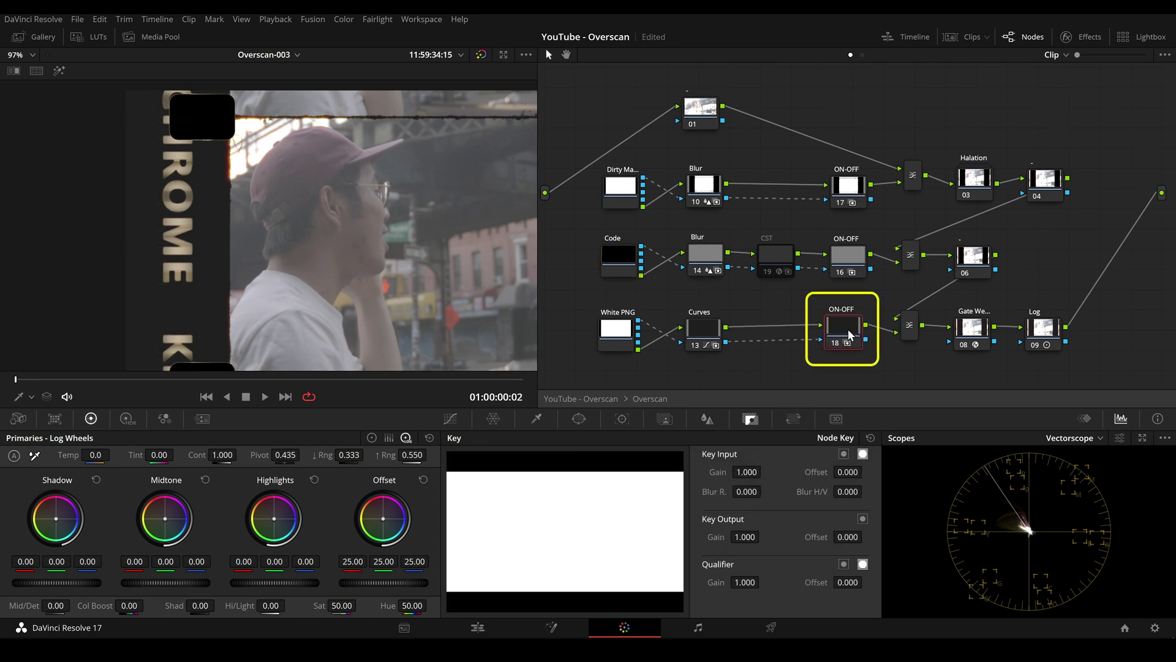
key("ctrl+d")
key("ctrl+d")
left_click_drag(341, 229, 261, 219)
scroll(259, 218, "down", 1)
key("ctrl+d")
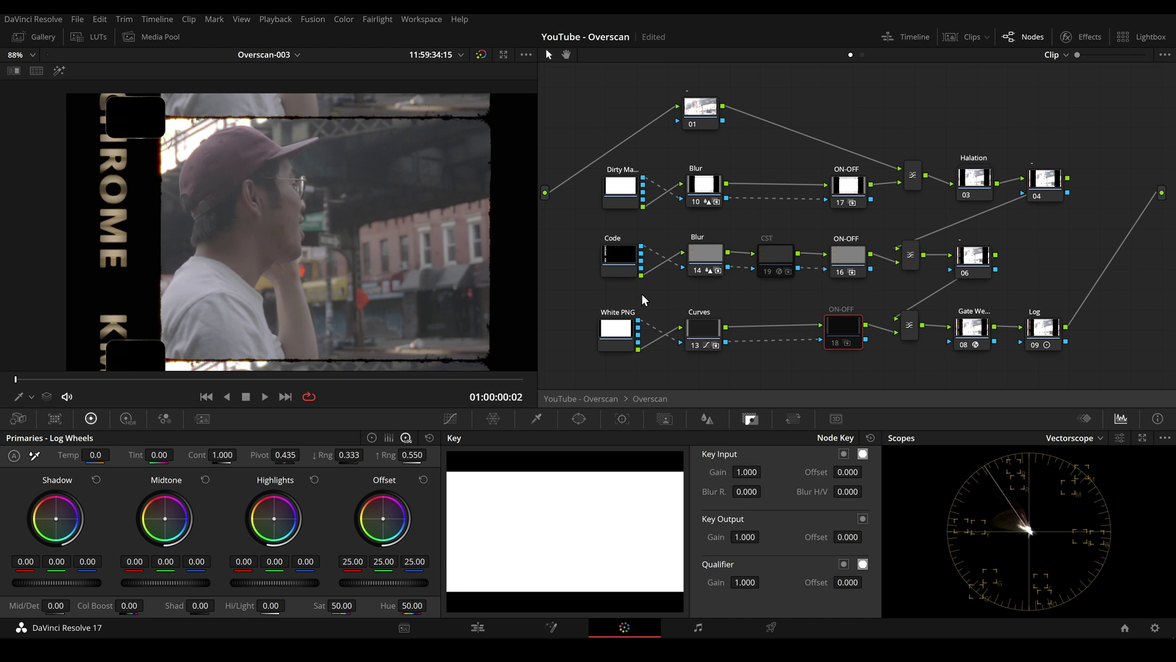
key("ctrl+d")
Step: Brighten the film border by raising the upper end point of the custom curve in Curves node 13 slightly
left_click(706, 334)
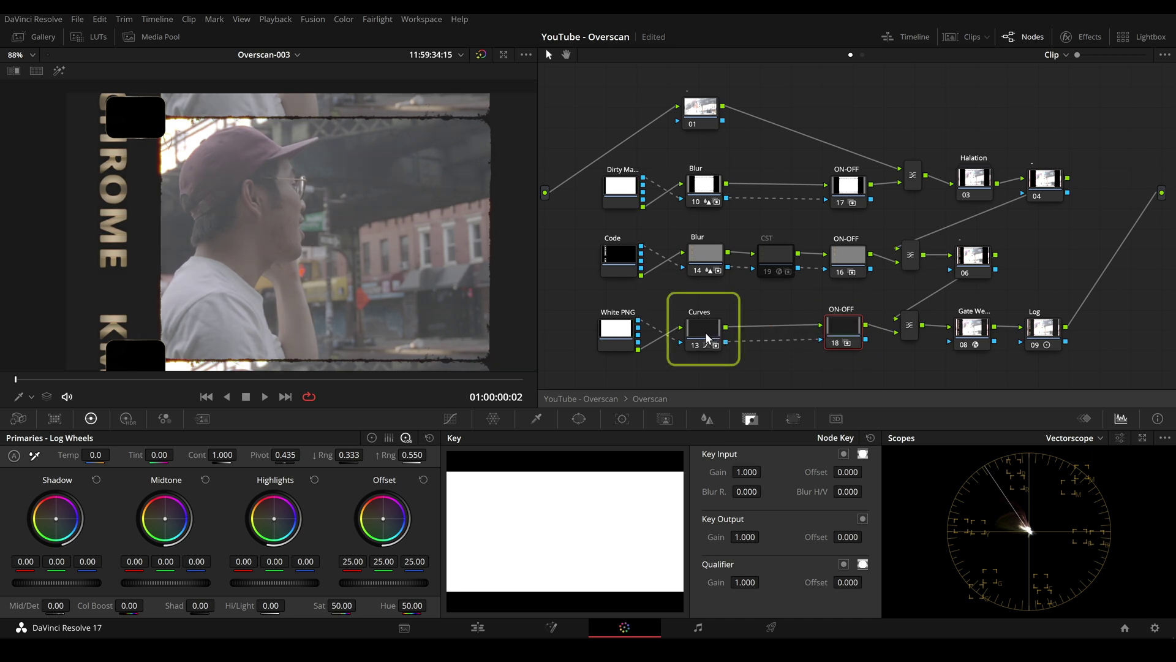
left_click(450, 419)
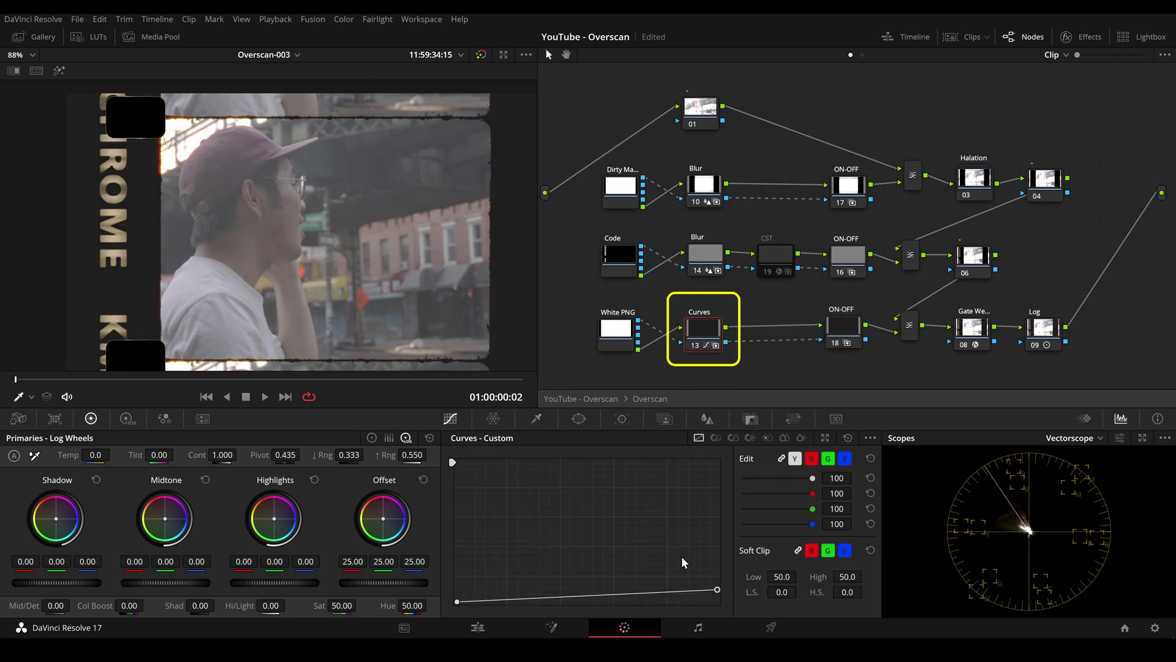
mouse_move(715, 588)
left_mouse_down()
mouse_move(716, 462)
mouse_move(736, 586)
left_mouse_up()
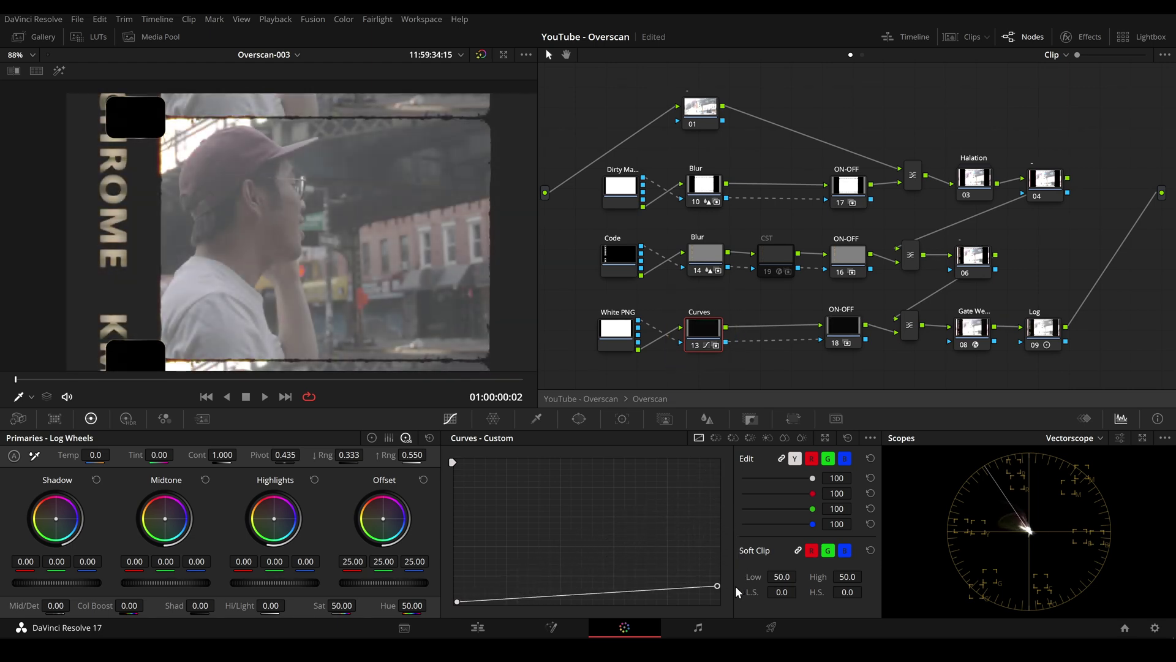
Step: Preview other composite modes, including Divide, on the layer mixer that feeds the Gate Weave node 08
right_click(912, 336)
mouse_move(969, 418)
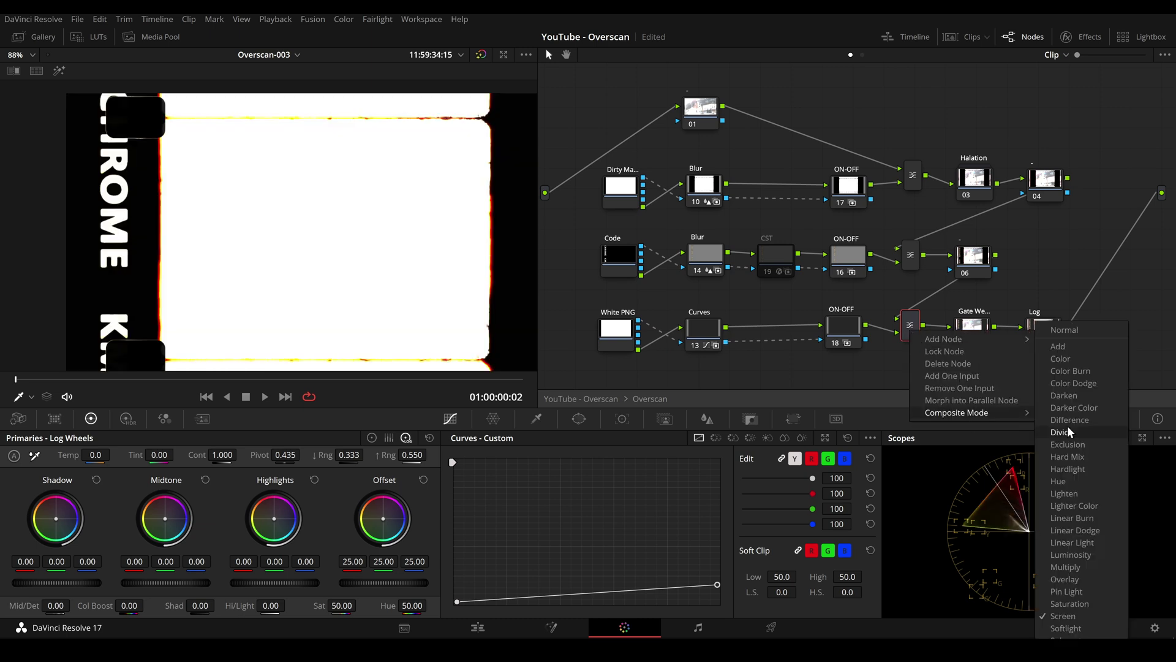
left_click(1068, 422)
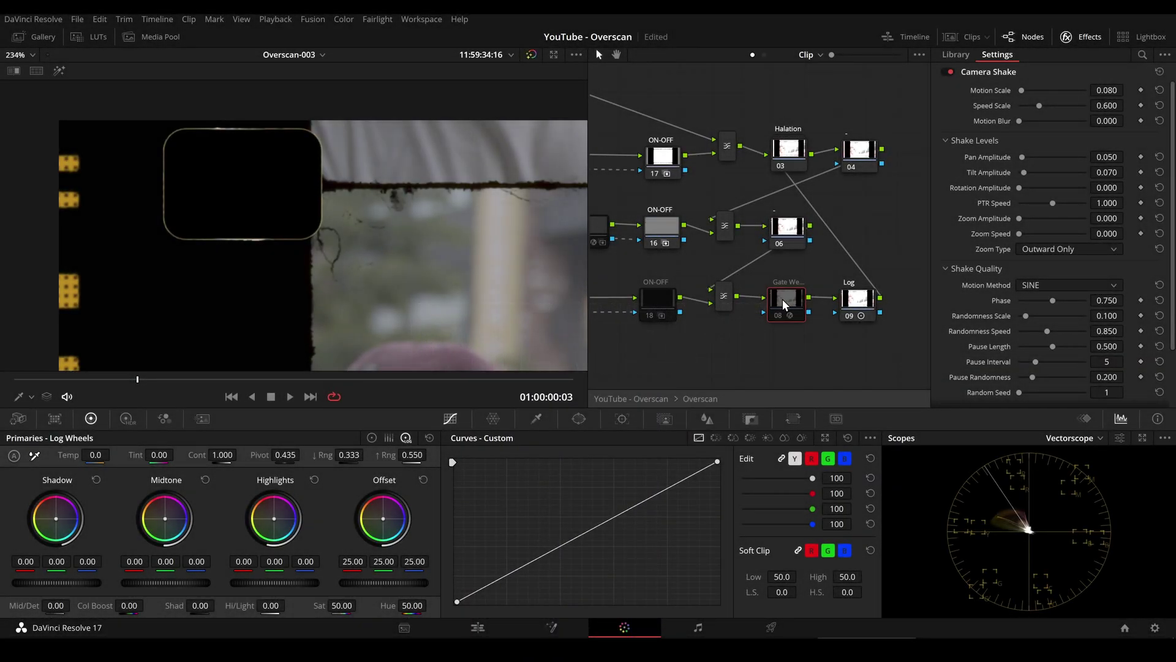
Step: Open the Camera Shake settings of Gate Weave node 08 and check the frame movement during playback
left_click(784, 300)
key("space")
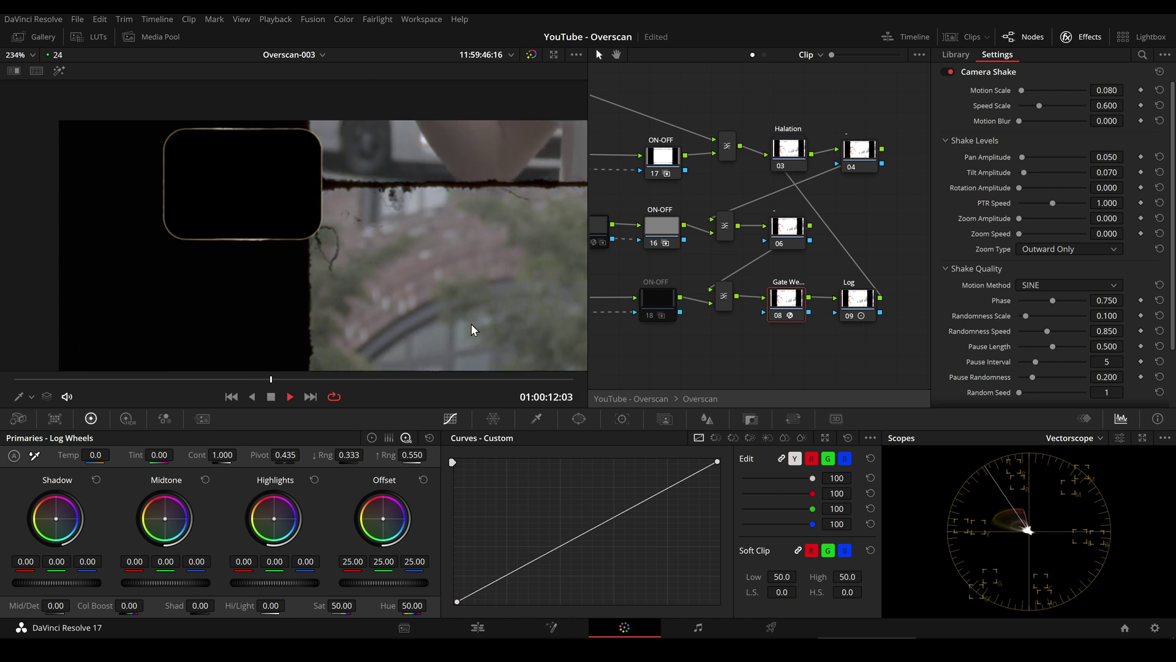
key("space")
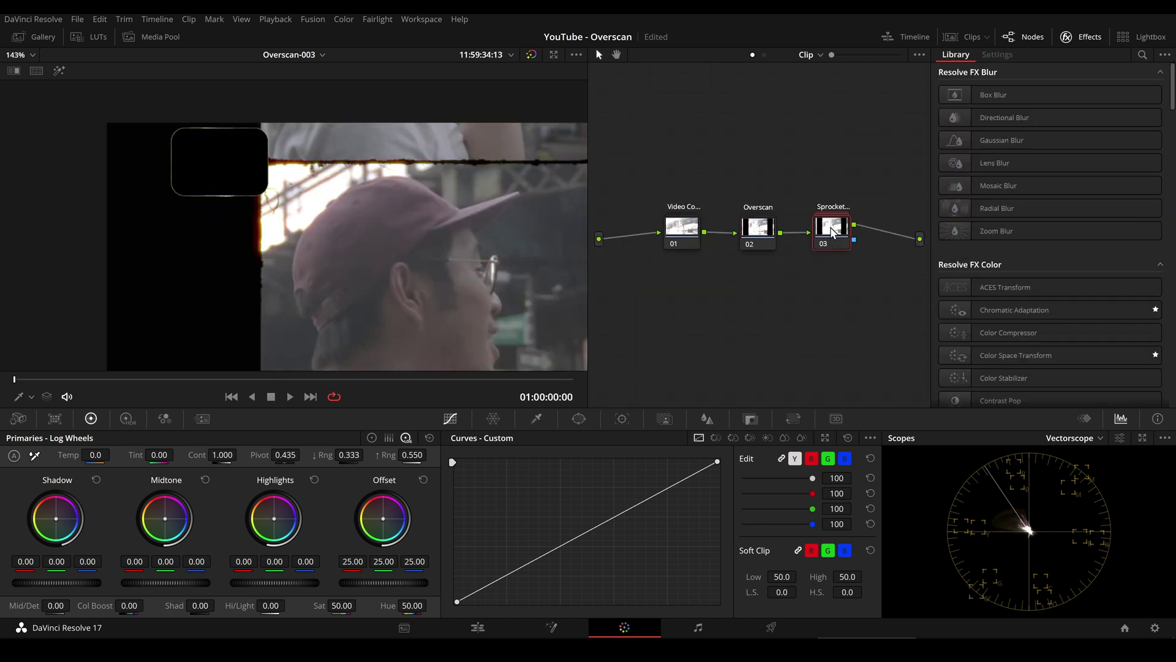
Step: Add serial node 04 after the Sprocket node, place it below, and apply a PowerGrade from the gallery to it, checking playback
key("alt+s")
left_click_drag(870, 236, 766, 294)
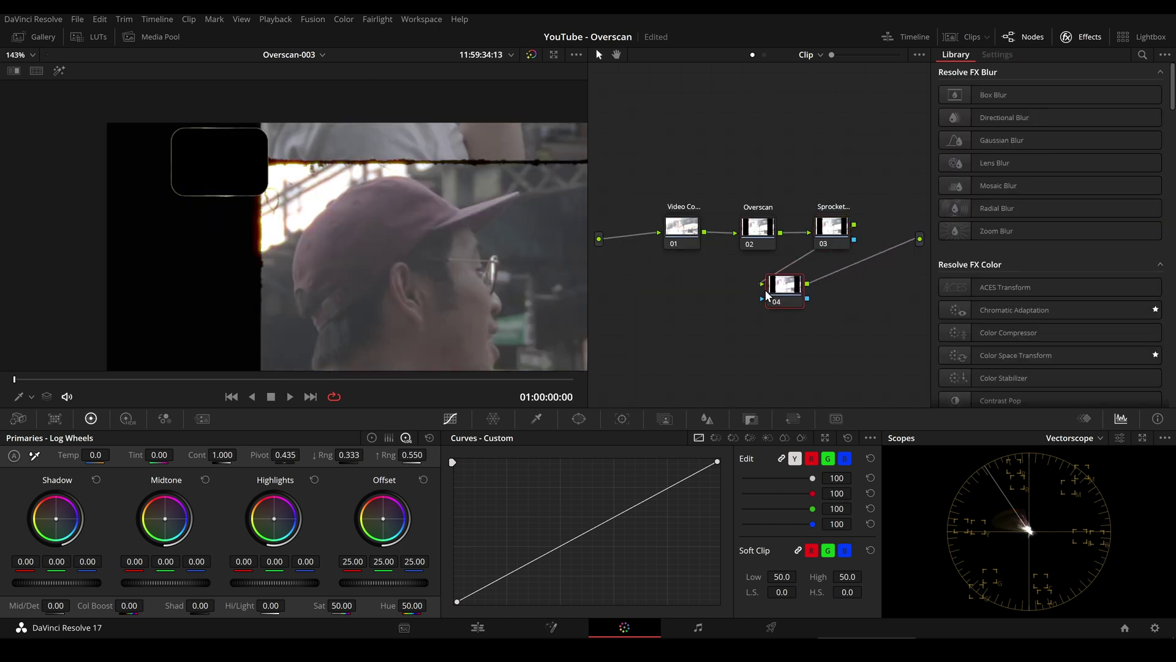
left_click(32, 39)
left_click_drag(130, 280, 779, 300)
left_click_drag(780, 300, 779, 300)
key("space")
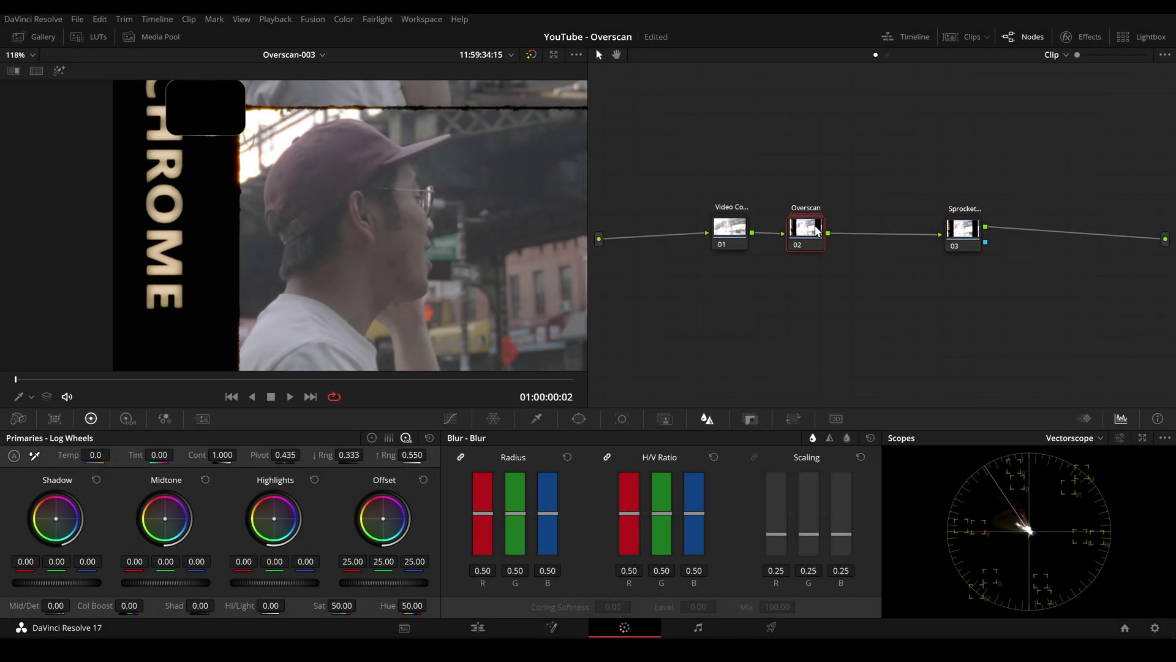
Step: Add a serial node between the Overscan and Sprocket nodes and apply the 16mm grain PowerGrade from the gallery to it
key("alt+s")
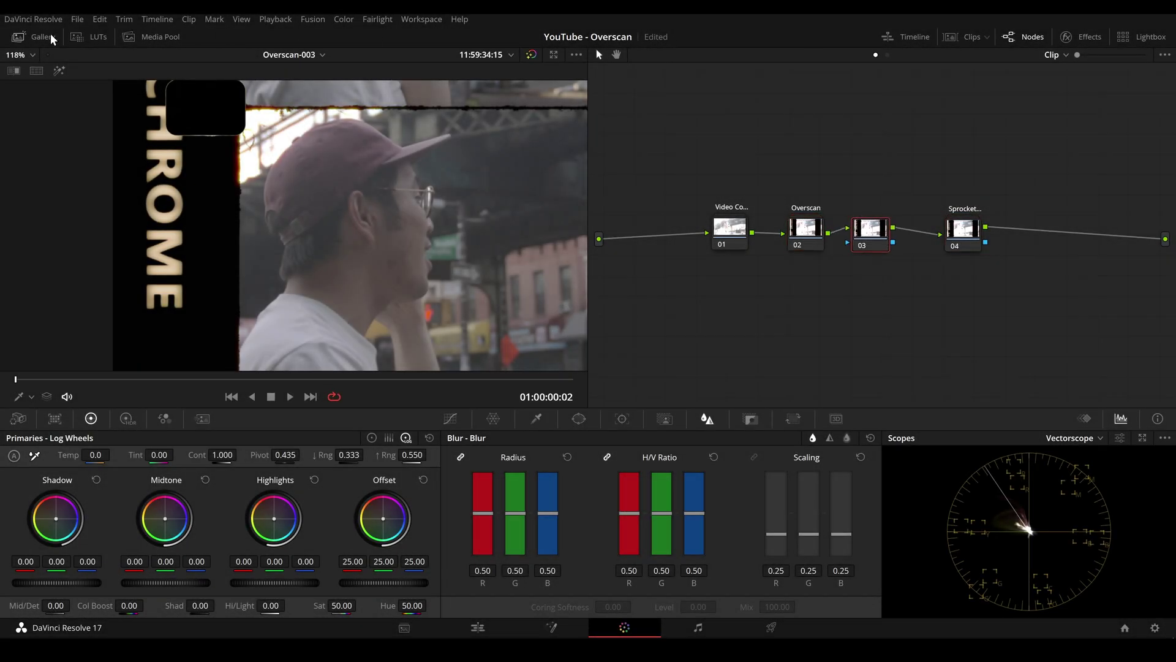
left_click(47, 37)
left_click_drag(46, 352, 871, 243)
scroll(330, 276, "up", 5)
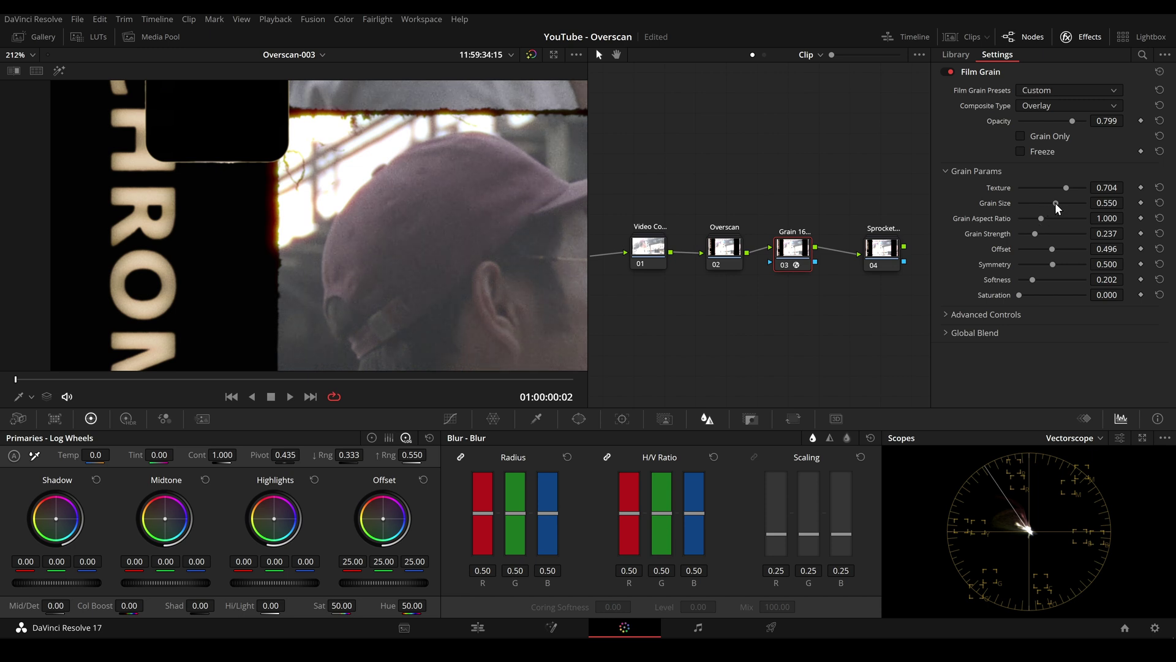
scroll(389, 254, "up", 5)
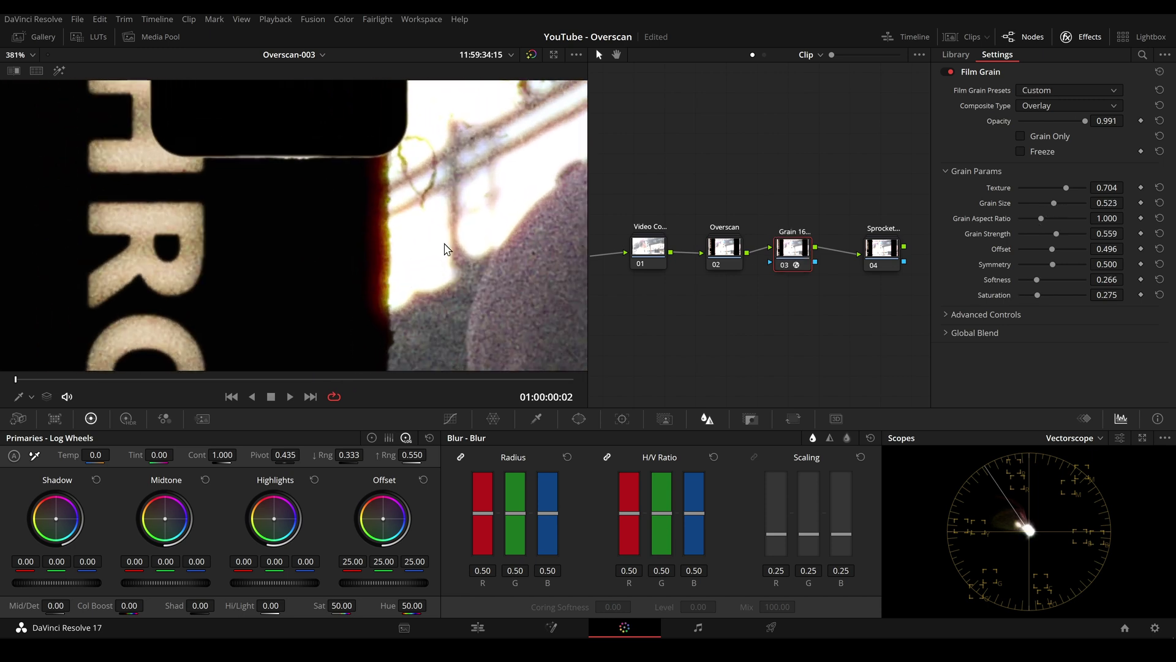
Step: Toggle the 16mm grain node 03 off and on to compare the image with and without grain
key("ctrl+d")
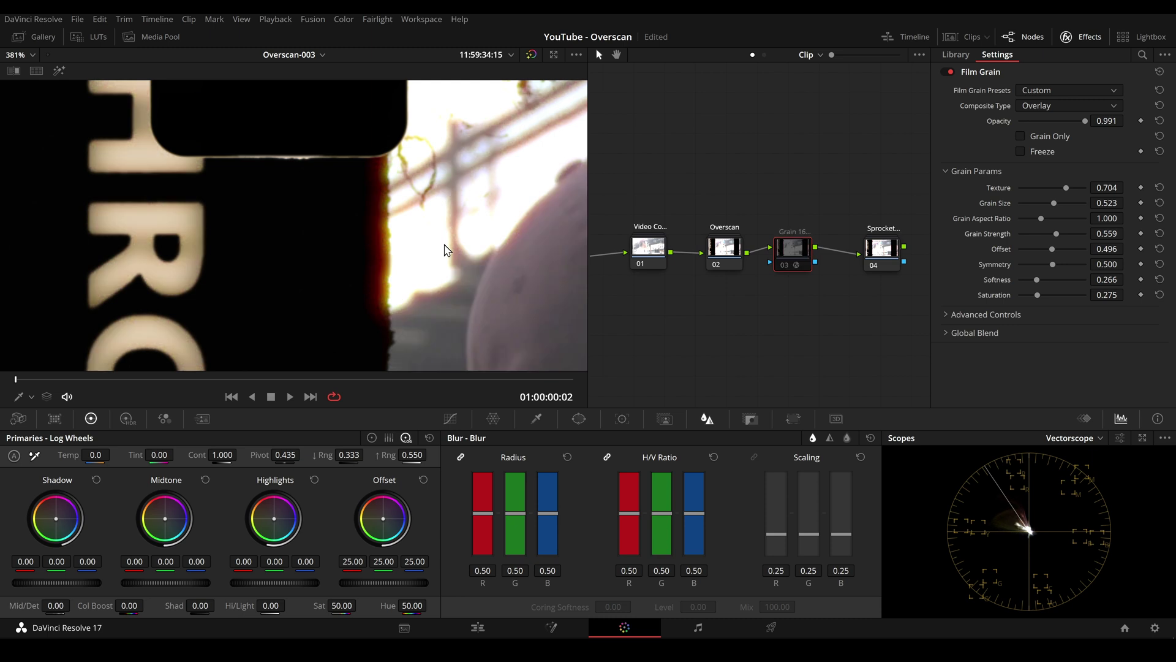
key("ctrl+d")
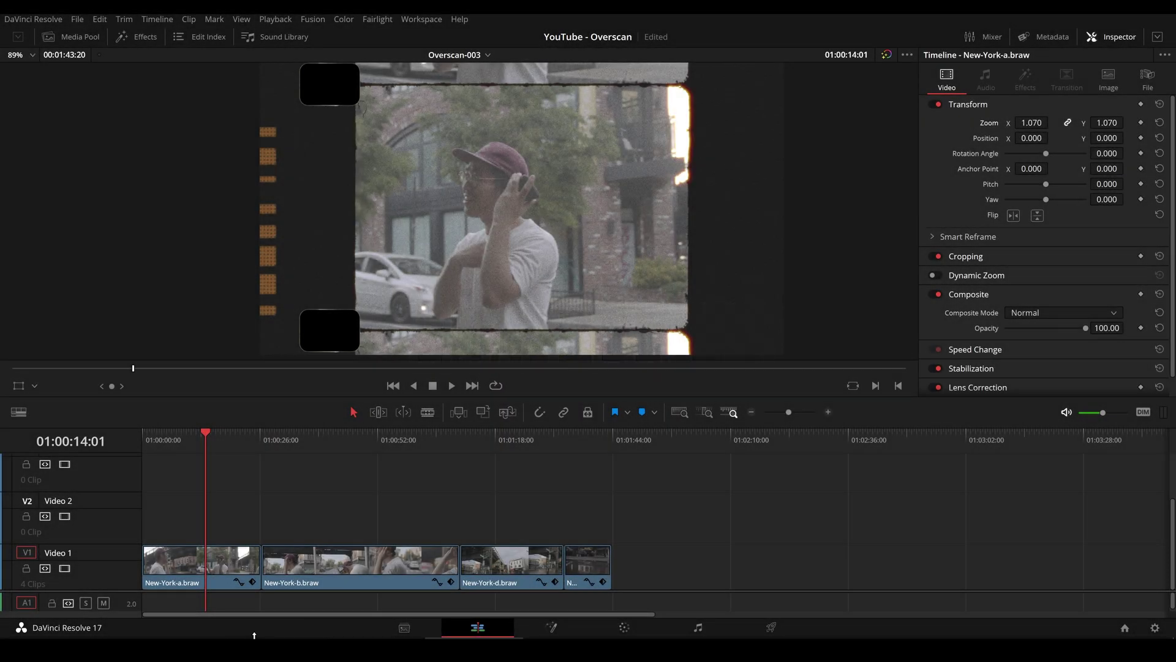
Step: Place light-leak-transition-C.mov from the light-leak-transitions folder on Video 2 over the cut between New-York-a.braw and New-York-b.braw
left_click(178, 643)
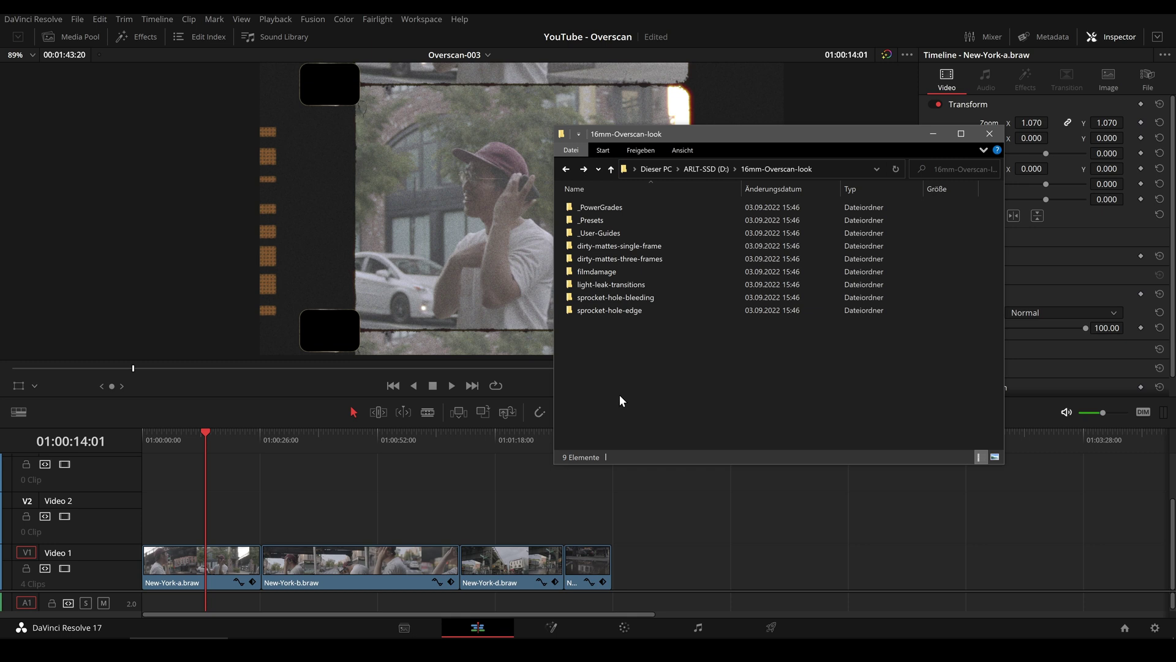
left_click(620, 285)
double_click(620, 286)
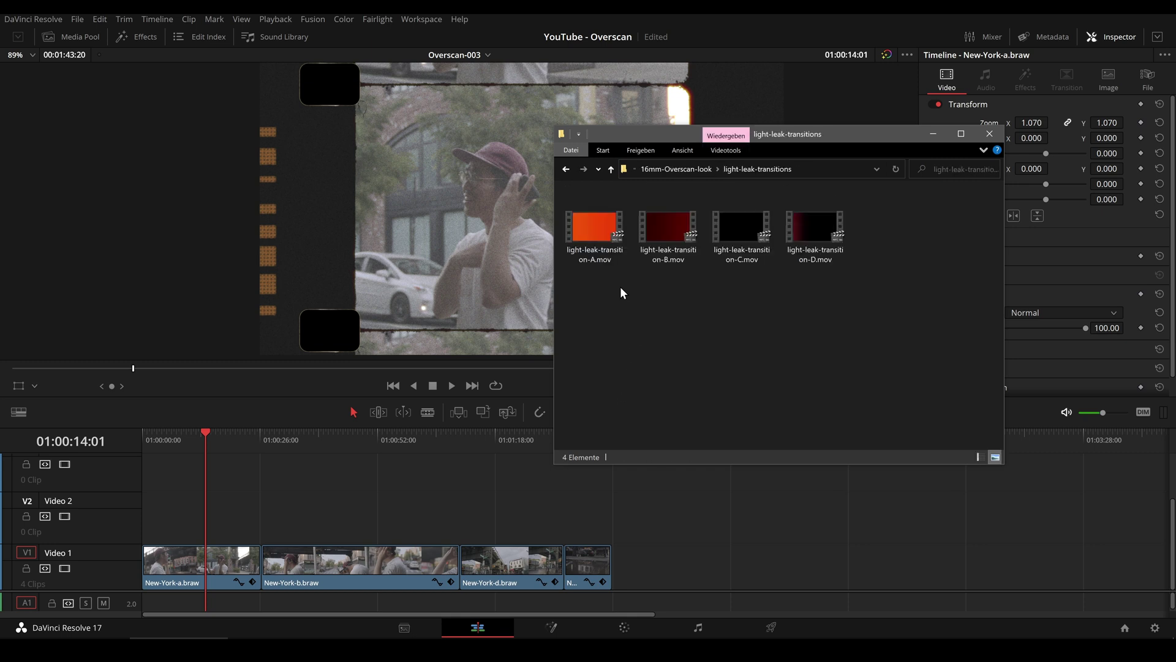
left_click_drag(733, 246, 260, 515)
left_click(259, 433)
left_click_drag(259, 434, 263, 433)
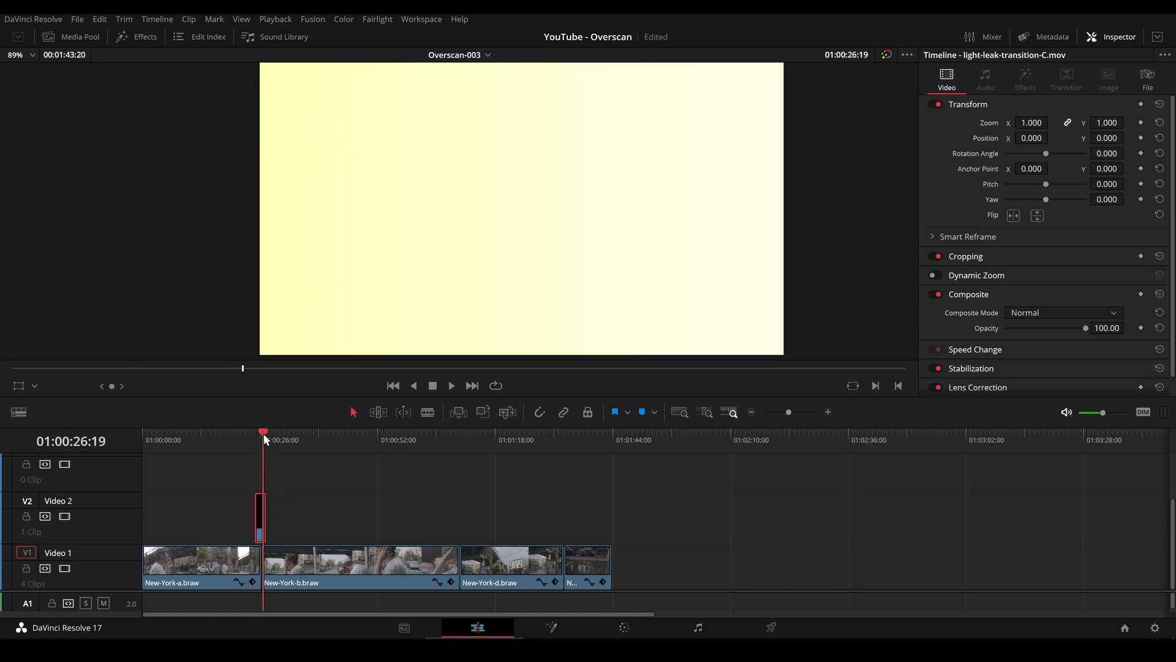
Step: Set the light leak clip's composite mode to Screen and check the transition around the cut
left_click(1049, 312)
scroll(1111, 409, "down", 5)
left_click(1063, 413)
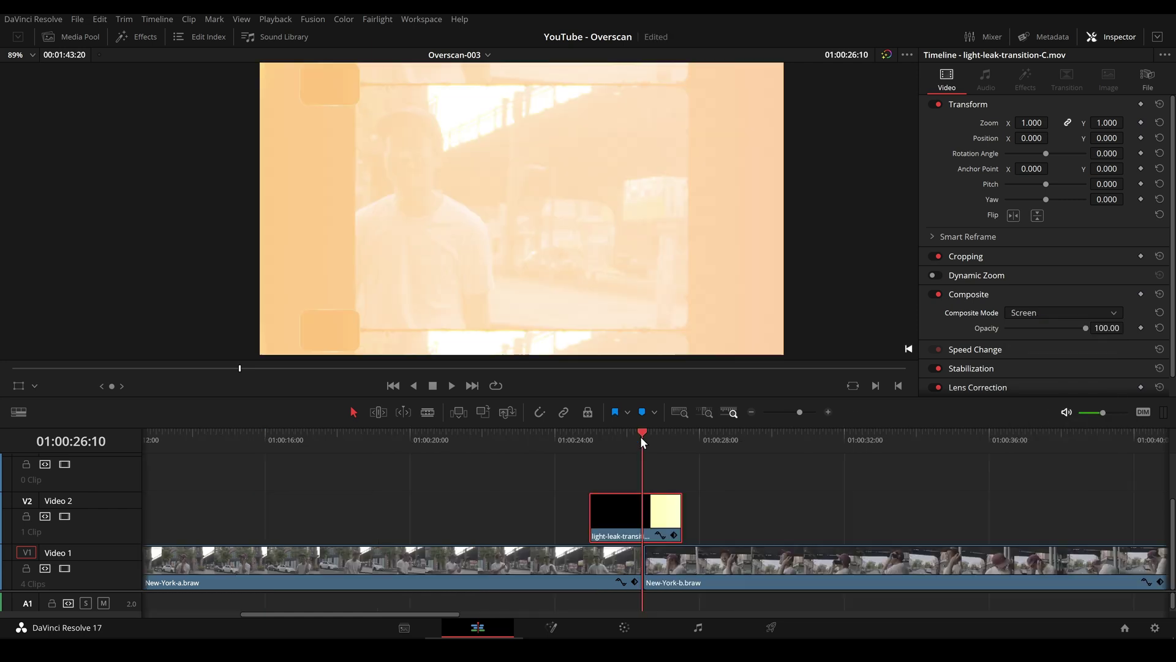
left_click_drag(642, 438, 628, 440)
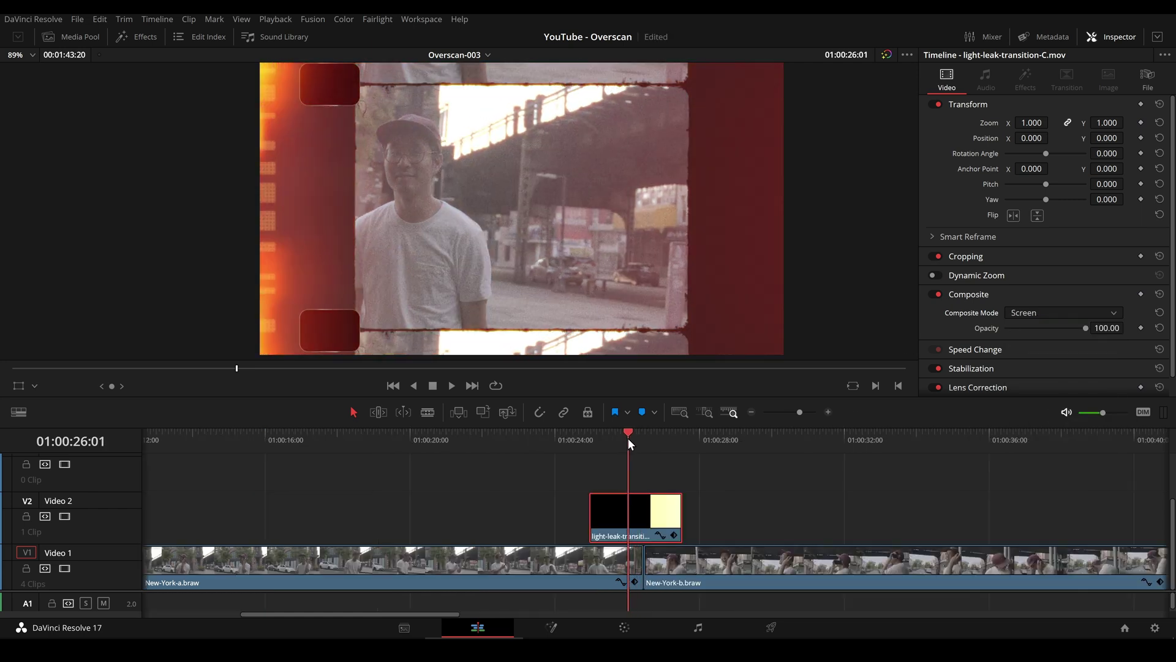
Step: Place x-black-loop.mov from the _Presets folder on Video 3 above the light leak, and apply the Sprocket Holes PowerGrade to it
left_click(597, 557)
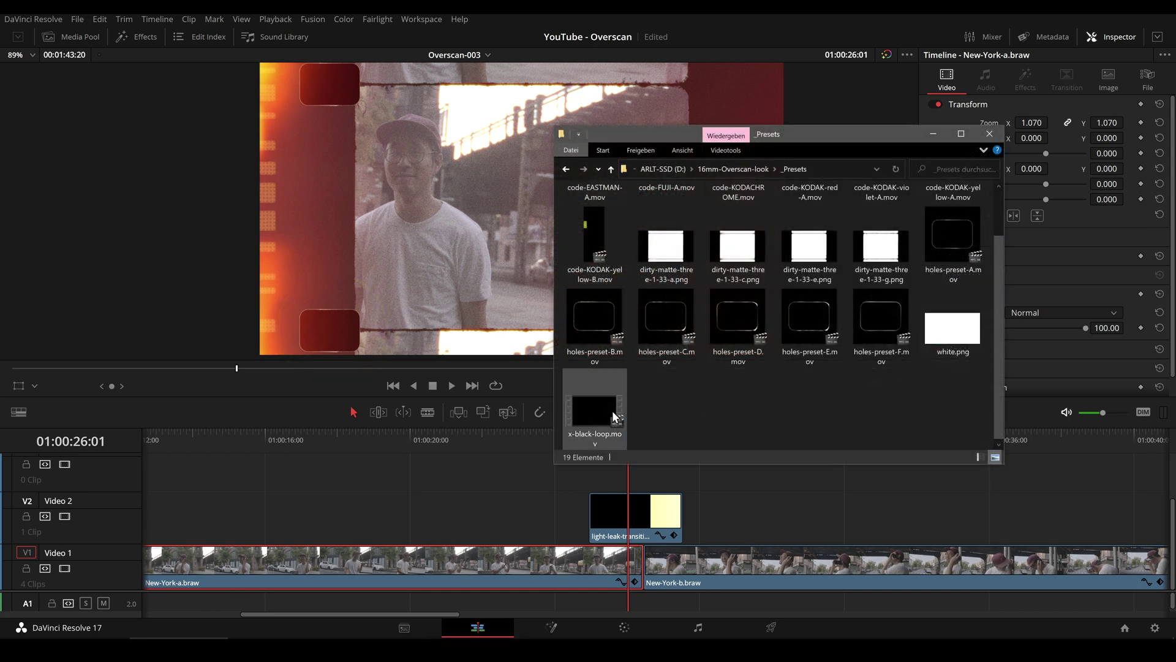
left_click_drag(612, 410, 377, 480)
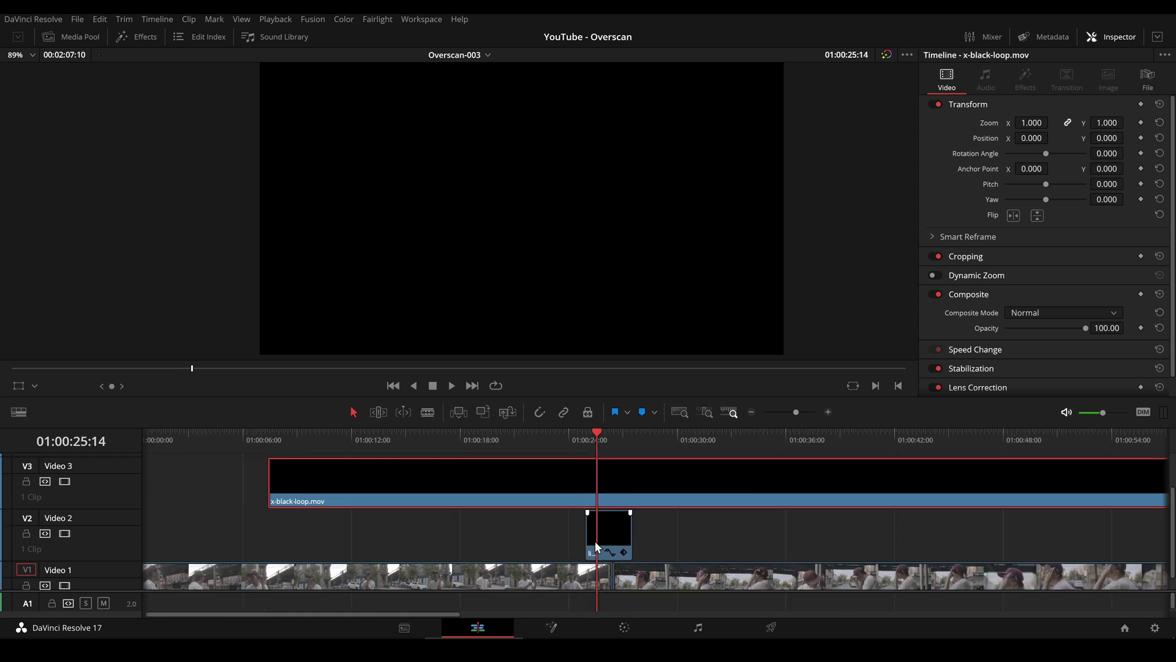
left_click(625, 628)
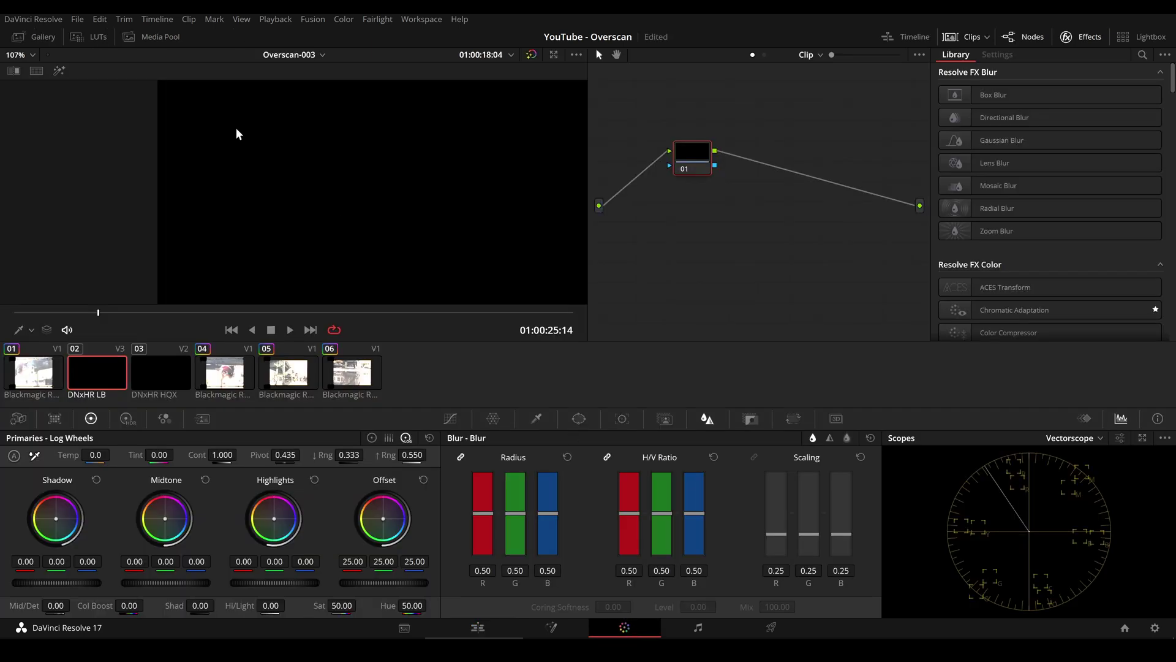
left_click(49, 39)
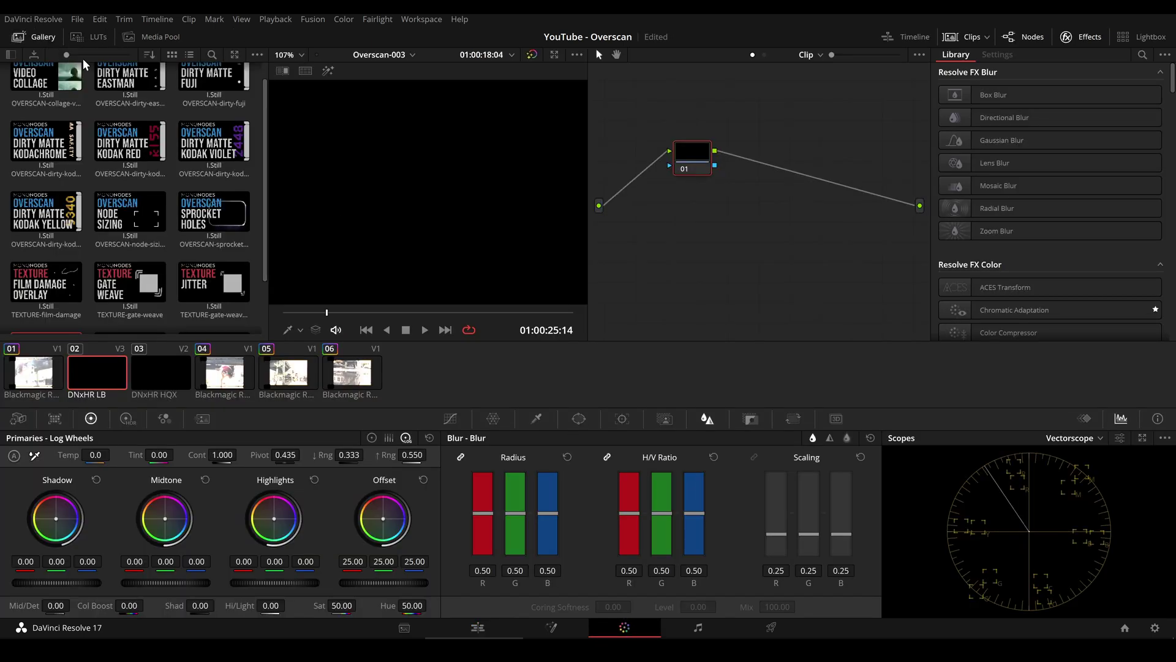
left_click_drag(216, 208, 689, 162)
scroll(429, 160, "down", 3)
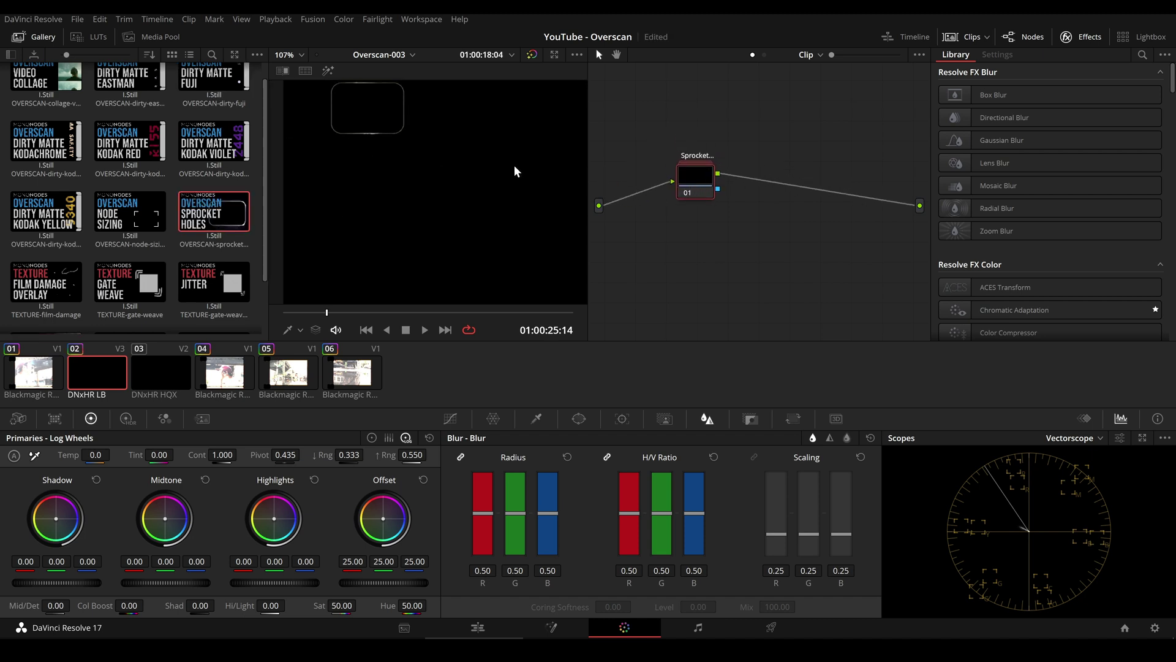
scroll(384, 153, "up", 3)
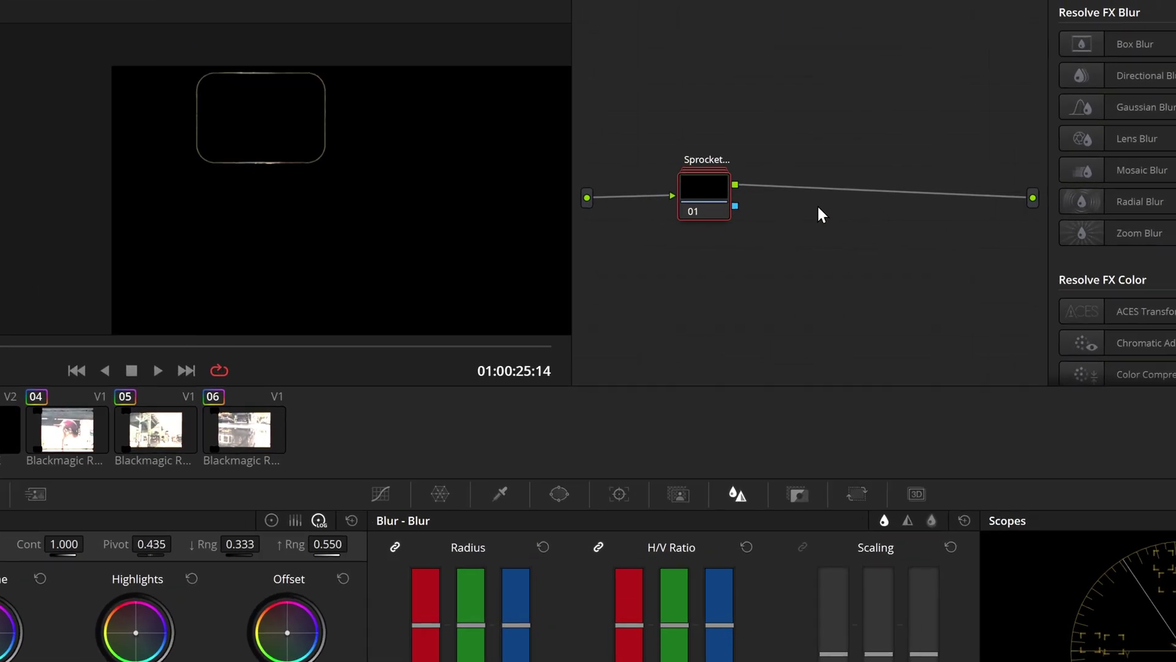
Step: Add an alpha output to the black loop clip's node graph, connect the Sprocket node's alpha to it, and return to the edit timeline
right_click(819, 207)
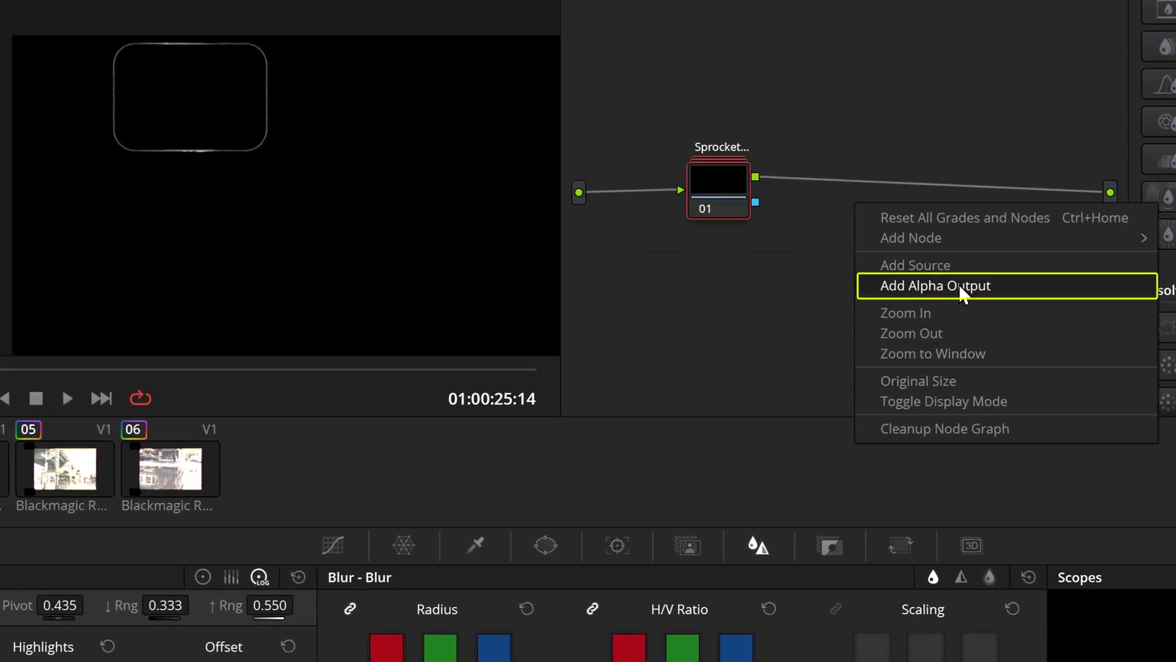
left_click(964, 294)
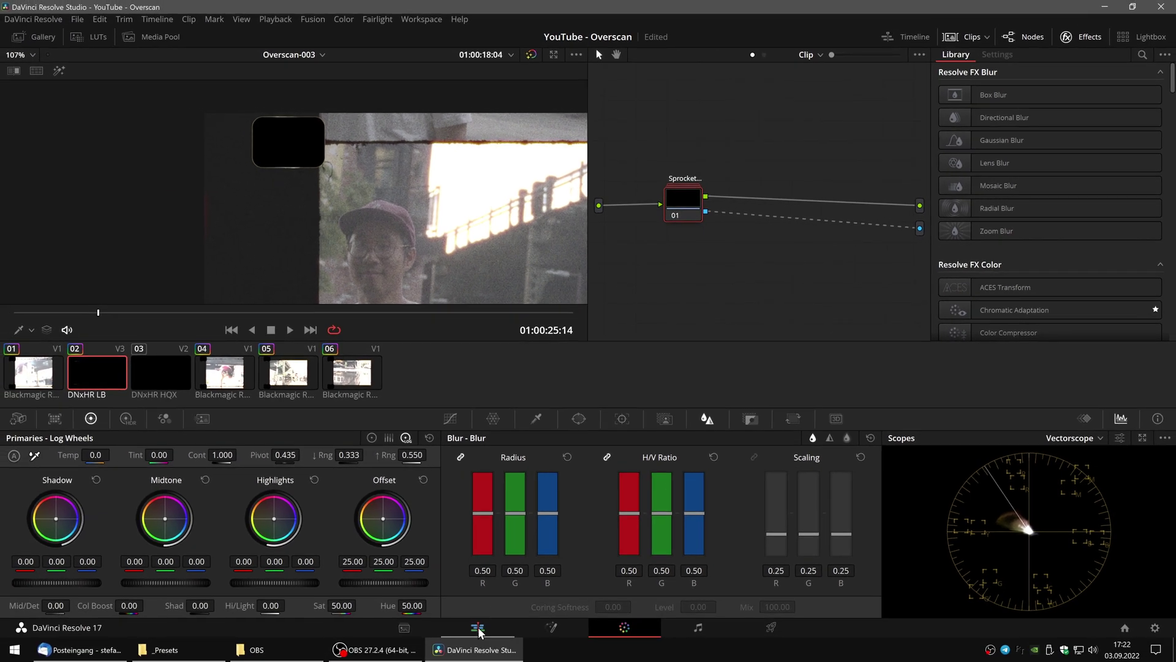
left_click(479, 628)
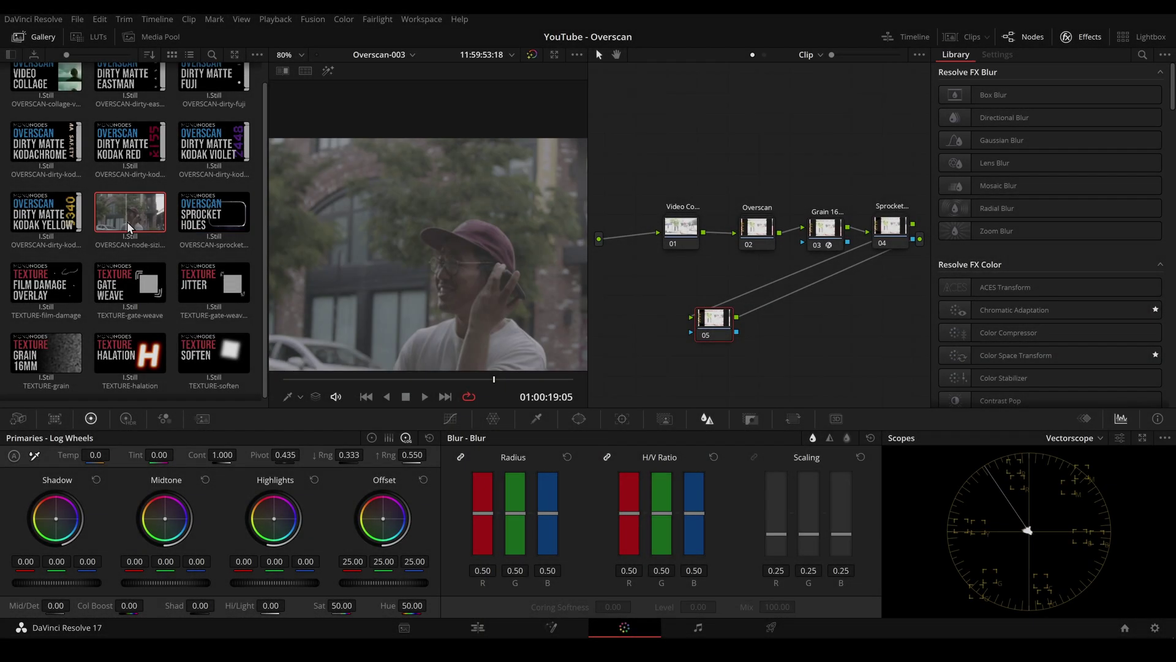
Step: Apply the Node Sizing PowerGrade to node 05 and adjust its sizing to reframe the overscan image
left_click_drag(147, 234, 716, 327)
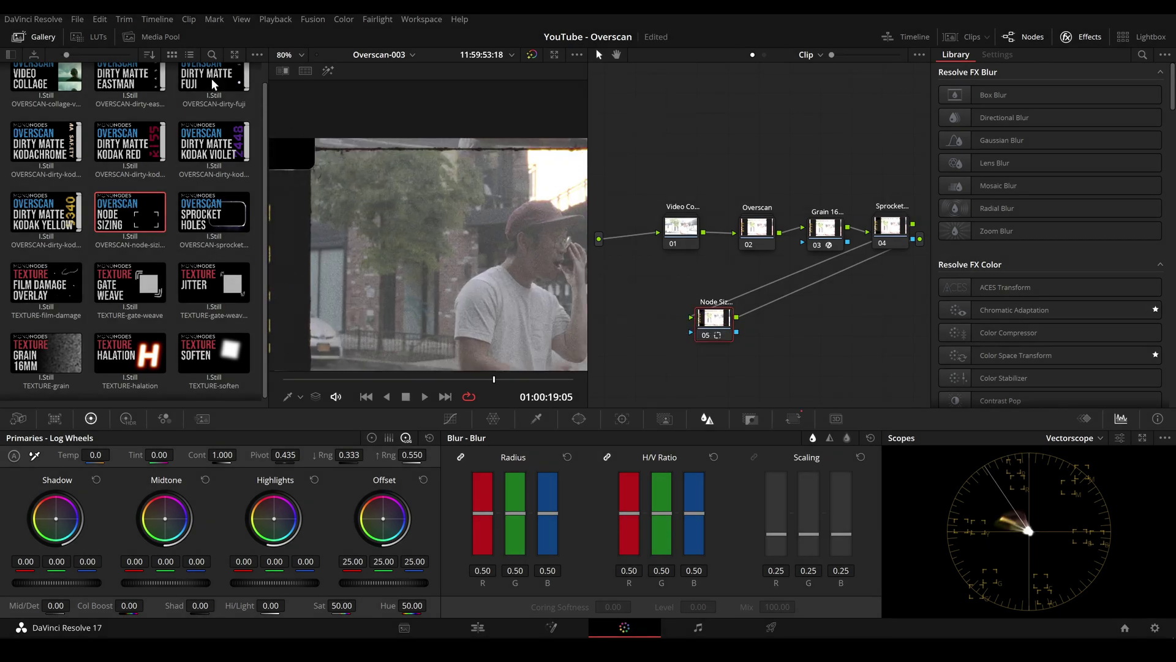
left_click(34, 36)
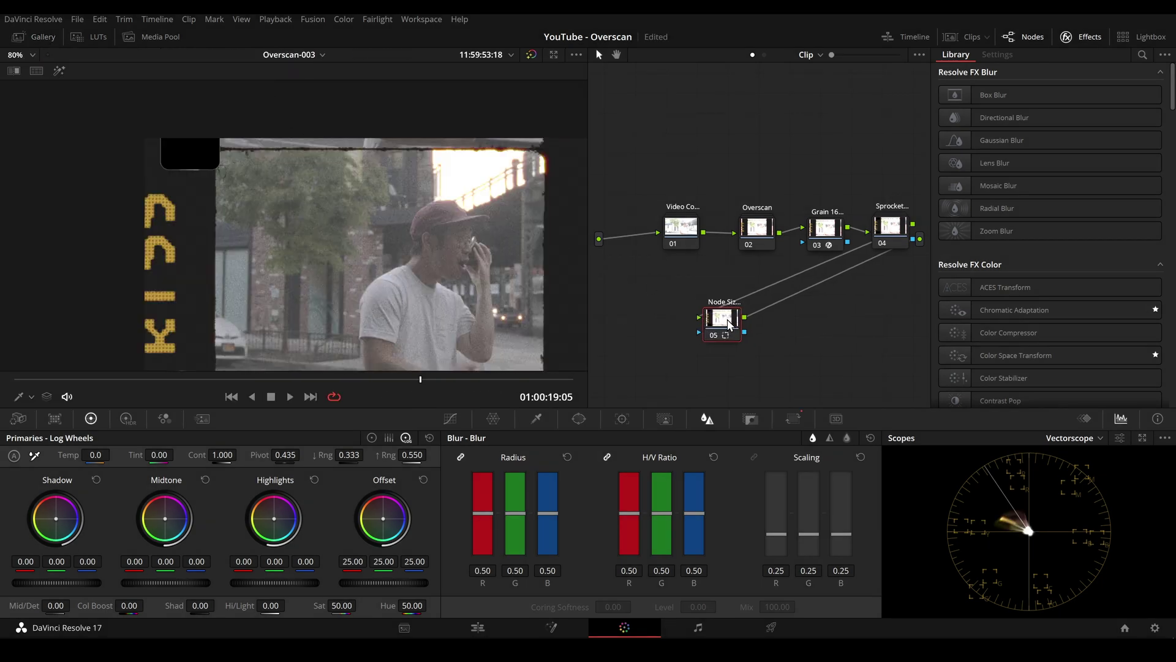
left_click(794, 418)
left_click_drag(521, 514, 413, 514)
left_click_drag(386, 256, 313, 174)
left_click_drag(518, 516, 501, 516)
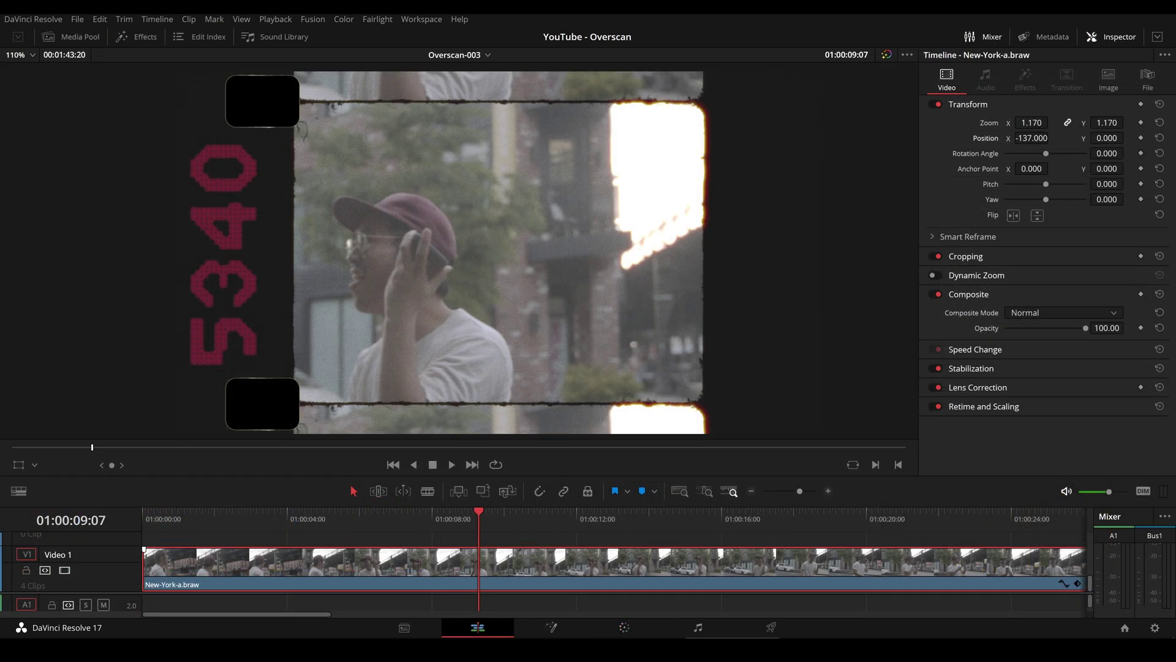
Step: Reduce the Transform zoom of the New-York-a.braw clip on the edit timeline
mouse_move(1045, 127)
left_mouse_down()
mouse_move(1066, 127)
mouse_move(991, 138)
mouse_move(1116, 138)
mouse_move(1084, 138)
mouse_move(1076, 123)
mouse_move(1100, 122)
mouse_move(1025, 123)
left_mouse_up()
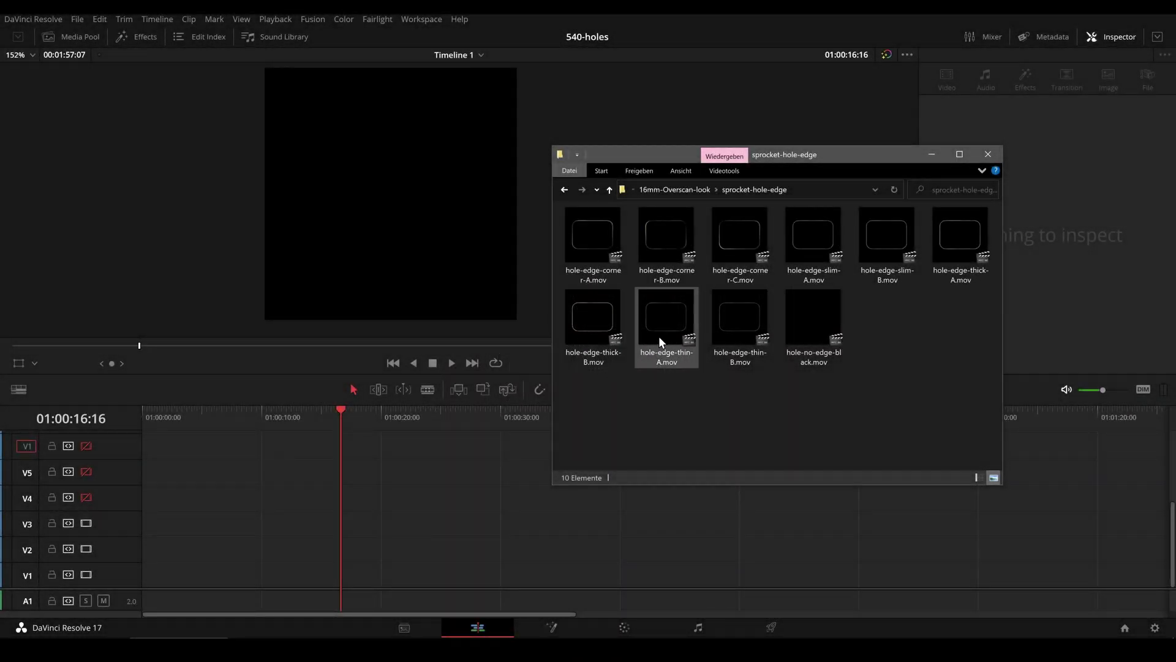
Step: Add sprocket hole edge and hole-bleeding clips from the 16mm-Overscan-look folders to Timeline 1
left_click_drag(659, 335, 230, 574)
left_click(293, 574)
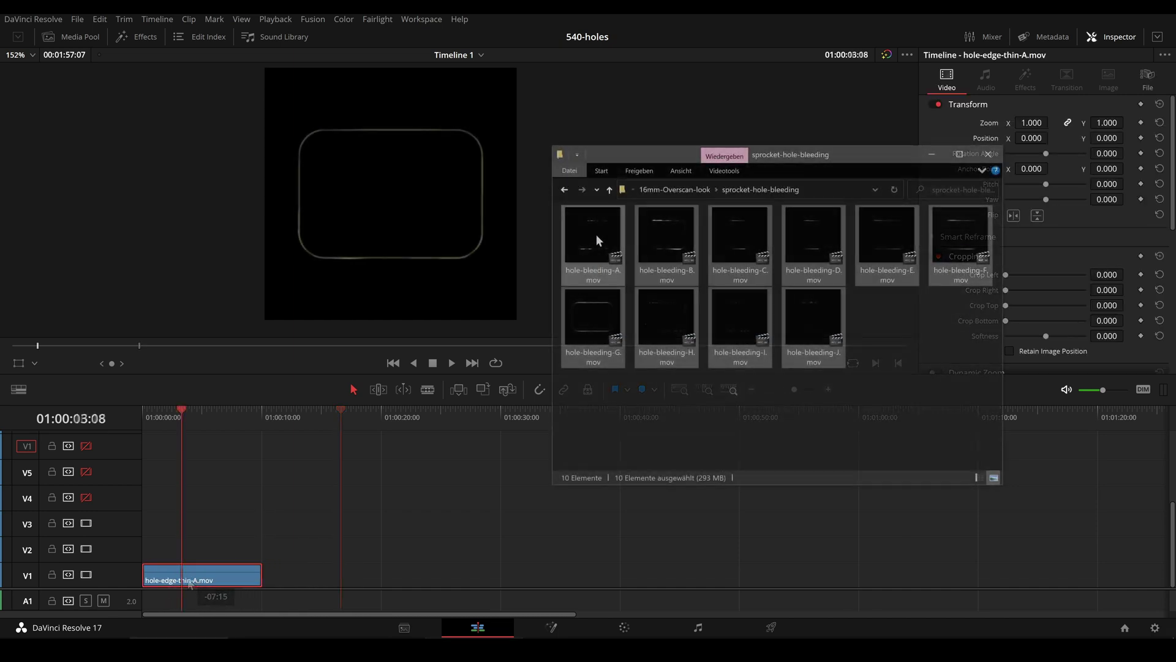
left_click_drag(597, 234, 313, 590)
left_click_drag(333, 422, 1079, 463)
Step: Stack hole-bleeding-A.mov and hole-bleeding-B.mov above the hole edge clip at the timeline start and check the composite
left_click_drag(347, 574, 142, 553)
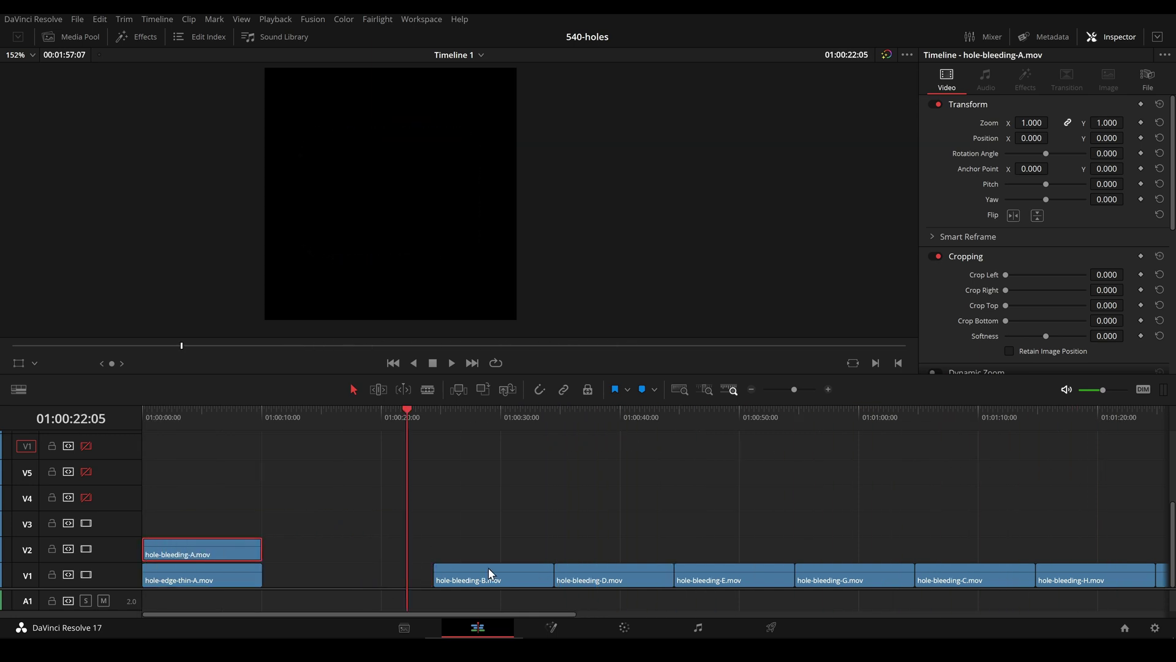
left_click_drag(489, 574, 199, 527)
left_click(179, 422)
mouse_move(178, 423)
left_mouse_down()
mouse_move(160, 426)
mouse_move(178, 425)
left_mouse_up()
Step: Raise the custom curve of a hole-bleeding clip to brighten the glow, and play it back
key("shift+6")
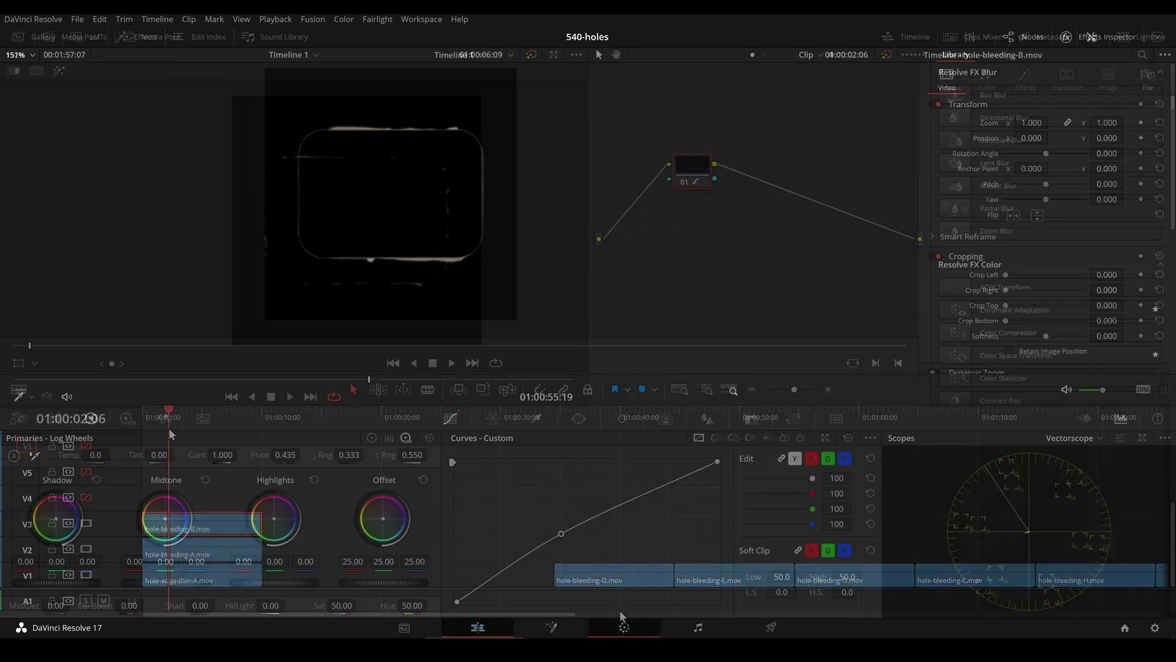
left_click_drag(563, 533, 490, 478)
key("space")
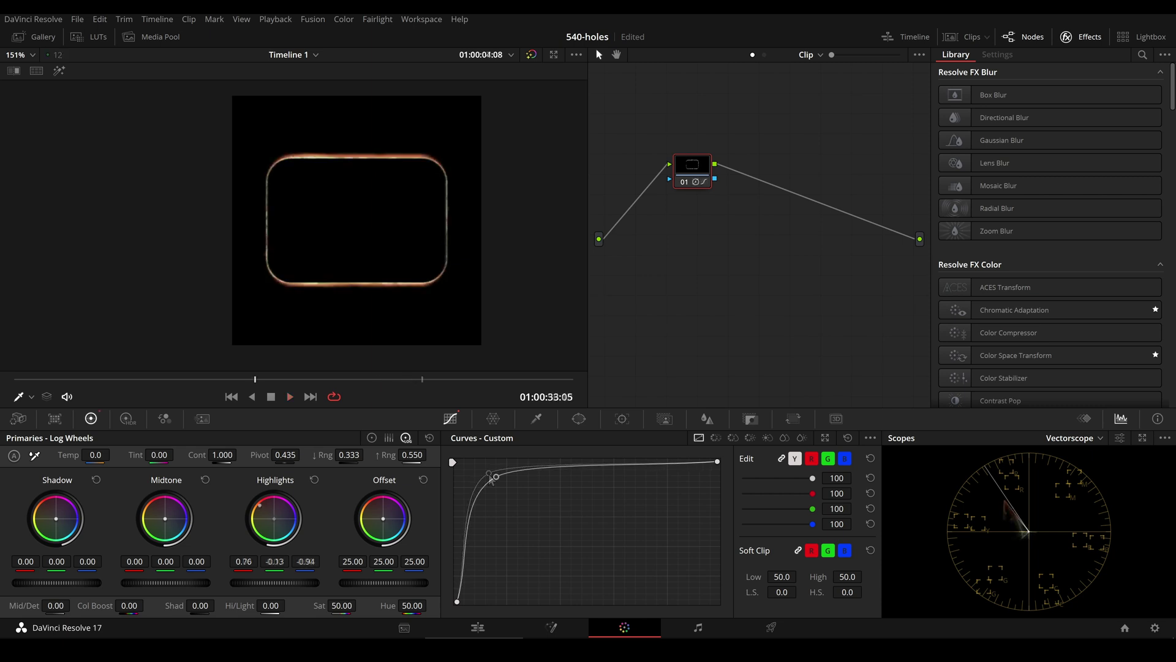
Step: Shift the highlights of hole-bleeding-G.mov to 0.54, -0.13, -0.27 and increase its blur radius
left_click_drag(262, 506, 268, 506)
left_click(716, 419)
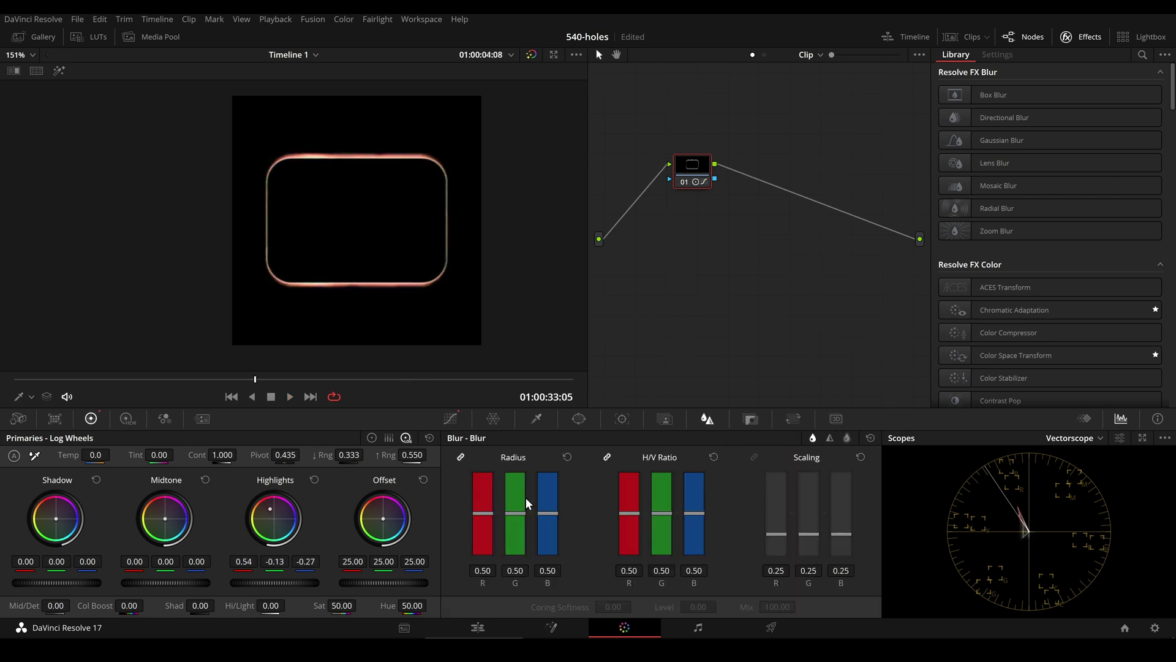
left_click_drag(528, 506, 547, 457)
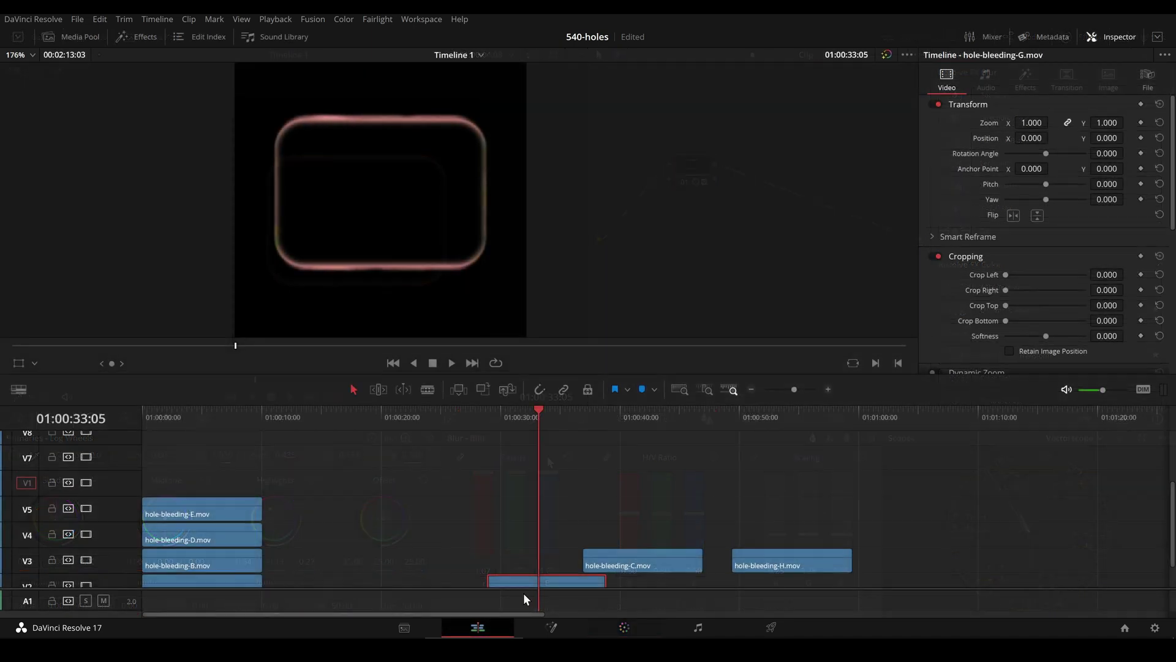
Step: Move hole-bleeding-G.mov to the start on top of the hole-bleeding stack, set its composite mode to Hardlight, and play it back
left_click_drag(521, 578, 177, 481)
left_click(171, 412)
scroll(1057, 302, "down", 4)
left_click(1052, 299)
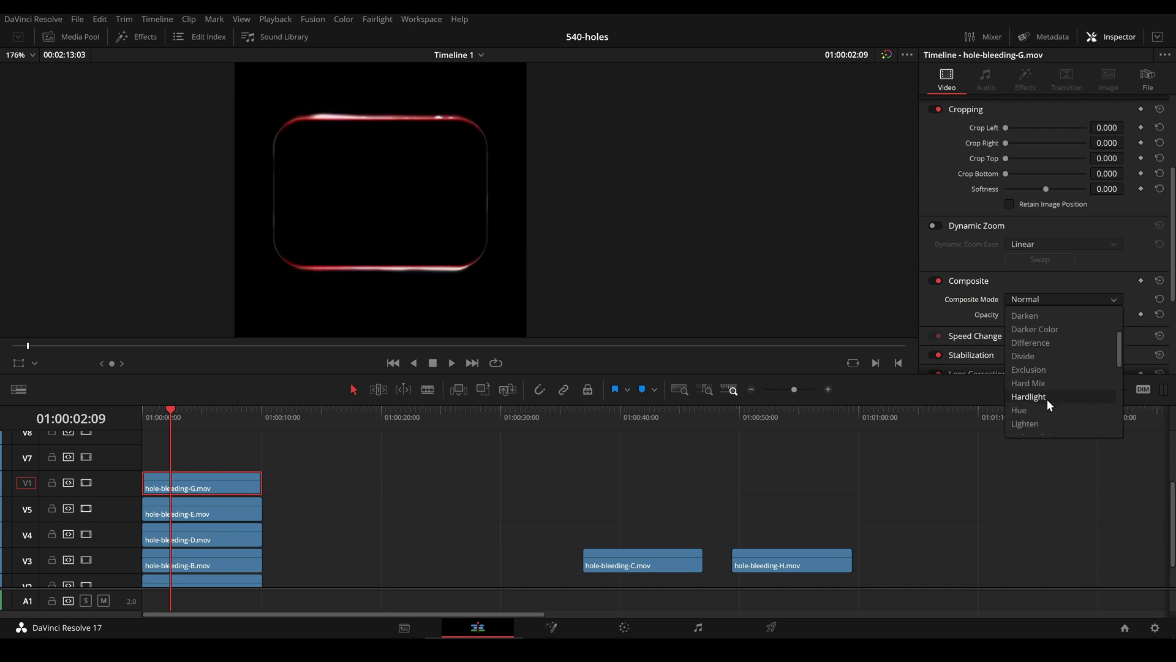
left_click(1046, 399)
key("space")
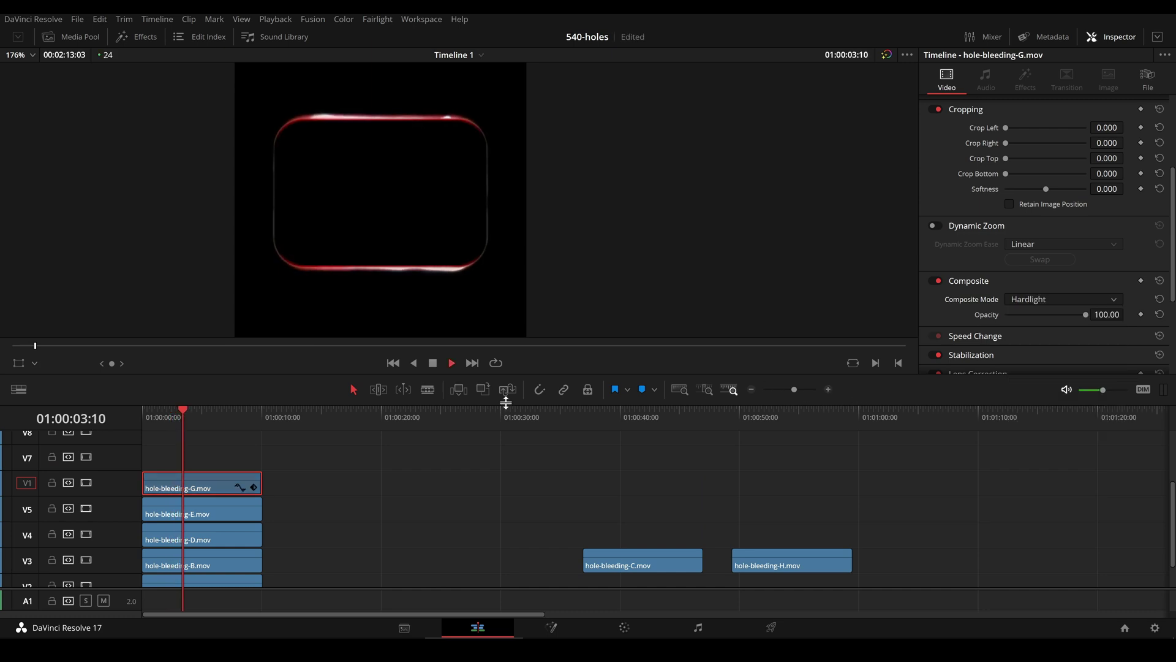
Step: Move hole-bleeding-G.mov down to track V3, restack the other hole-bleeding clips directly above it, and play from the start
left_click_drag(342, 517, 202, 563)
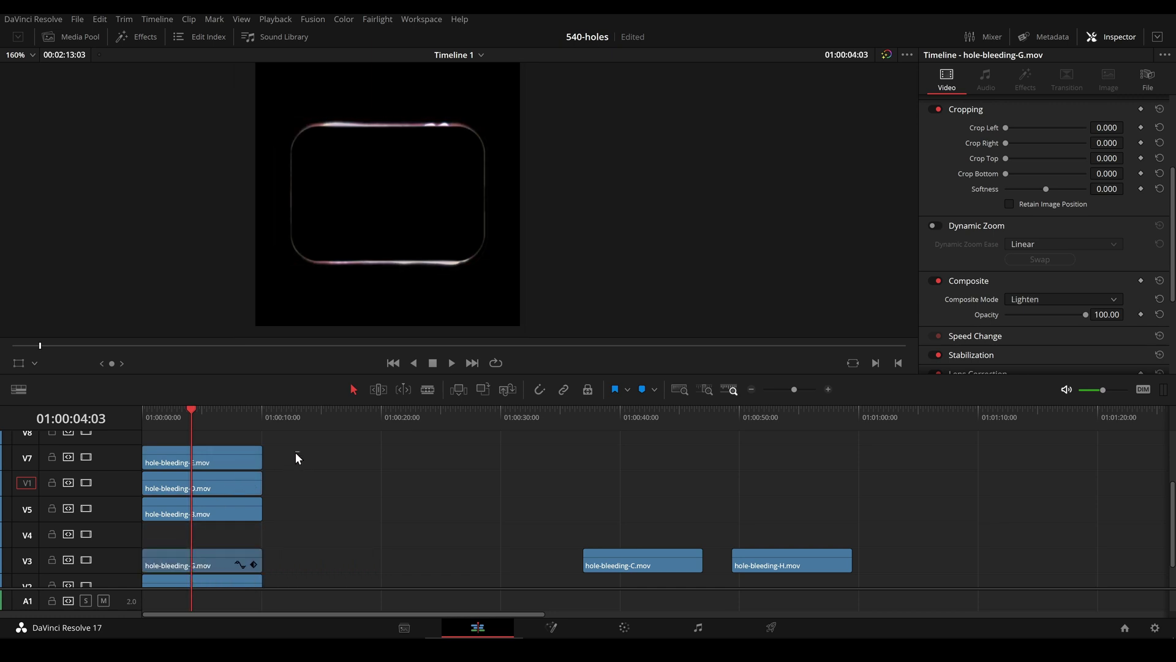
left_click_drag(275, 454, 201, 539)
left_click_drag(177, 417, 133, 417)
key("space")
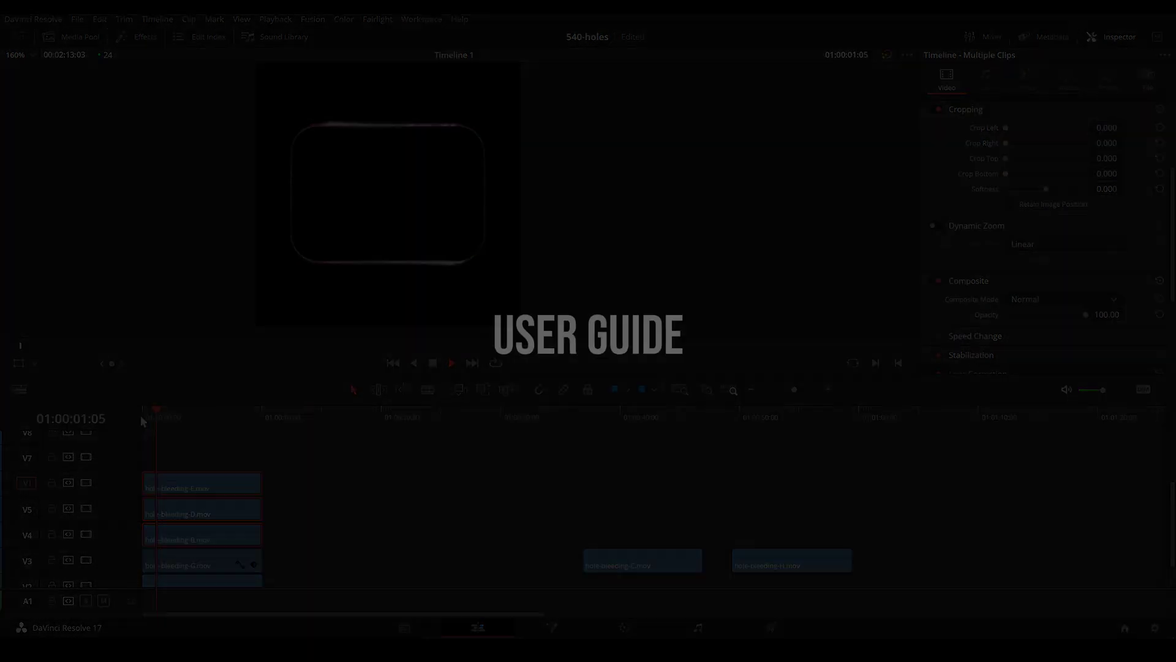